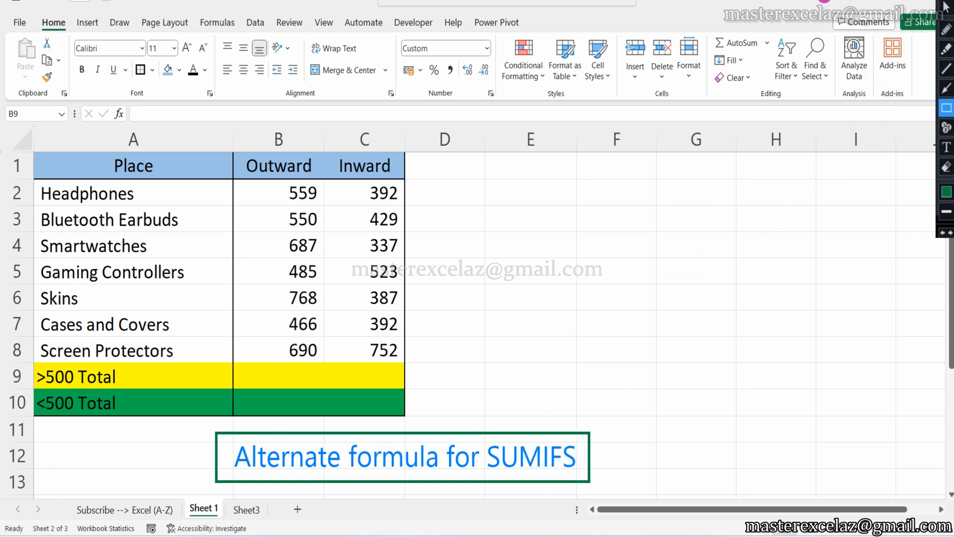
Enter =SUM(B2:B8*(B2:B8>500)) in cell B9 for the >500 Outward total.
key("Escape")
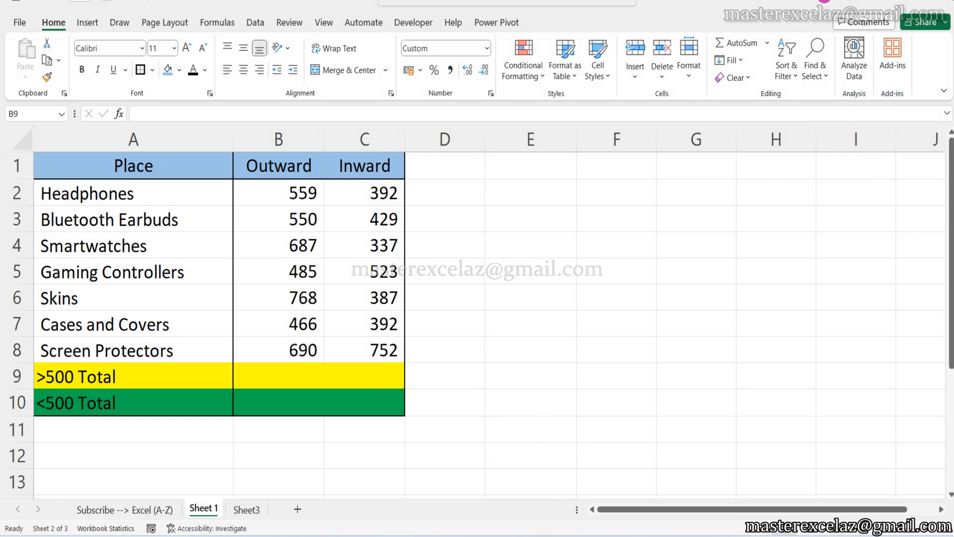
left_click(286, 376)
type("=")
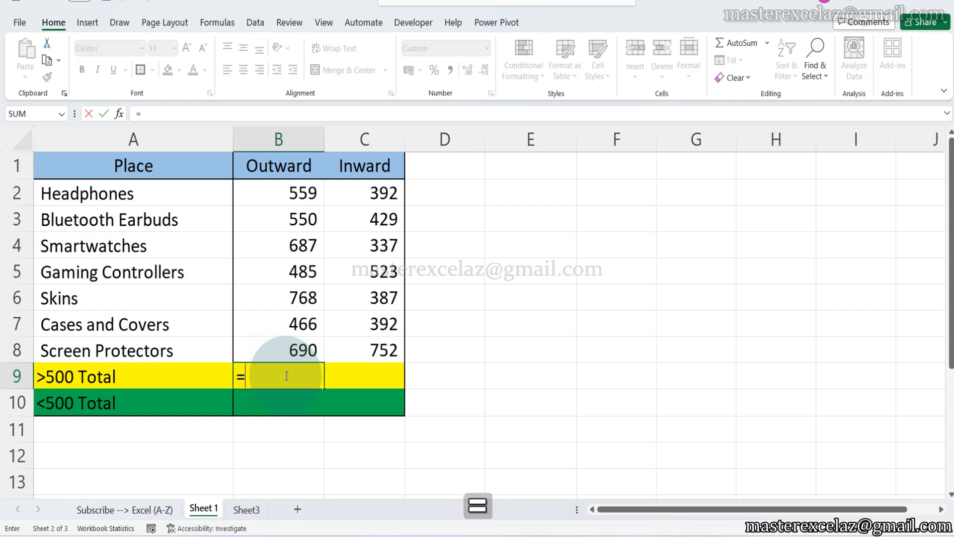
type("sum")
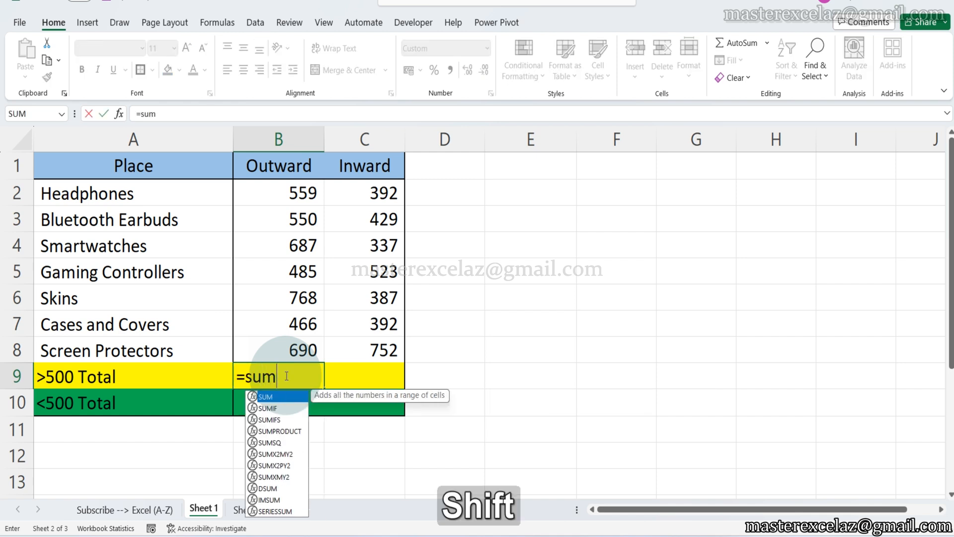
type("(")
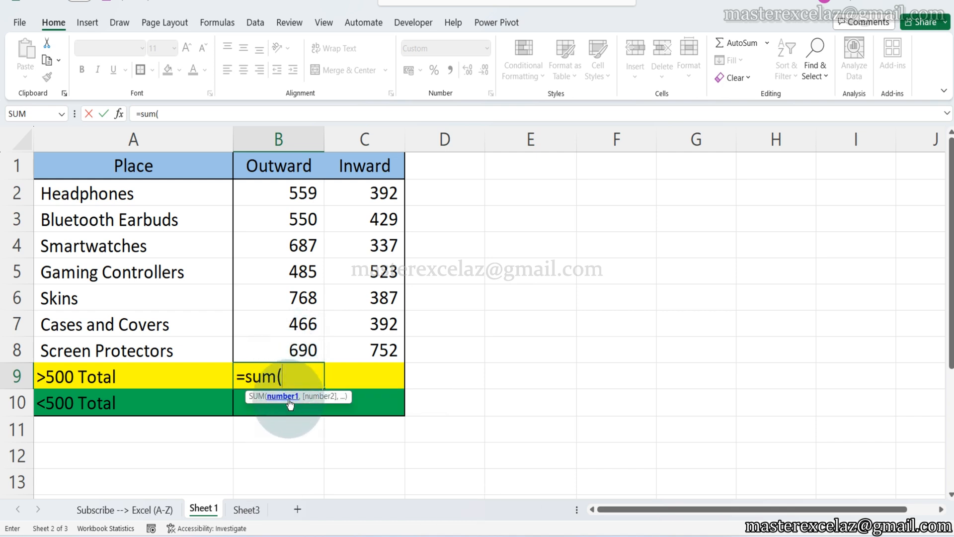
left_click_drag(302, 194, 292, 355)
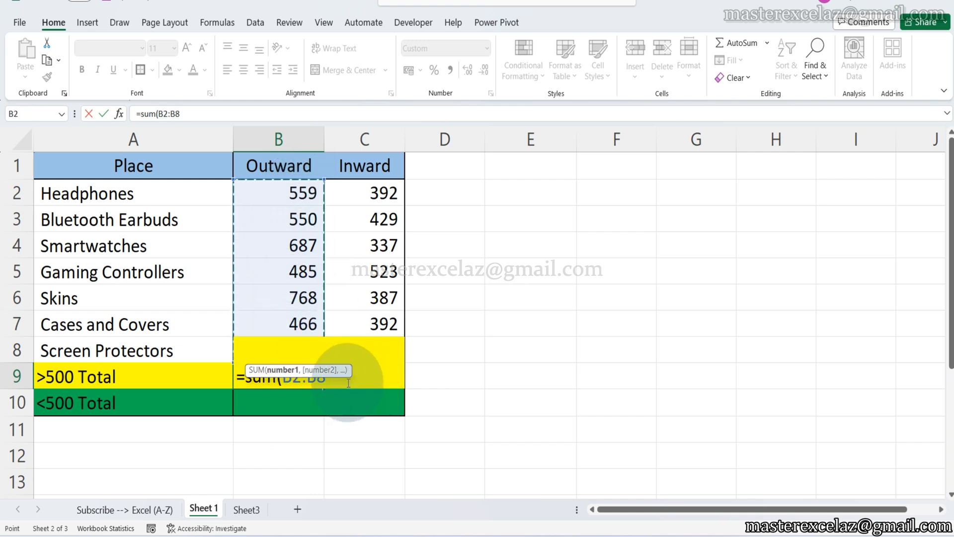
type("*")
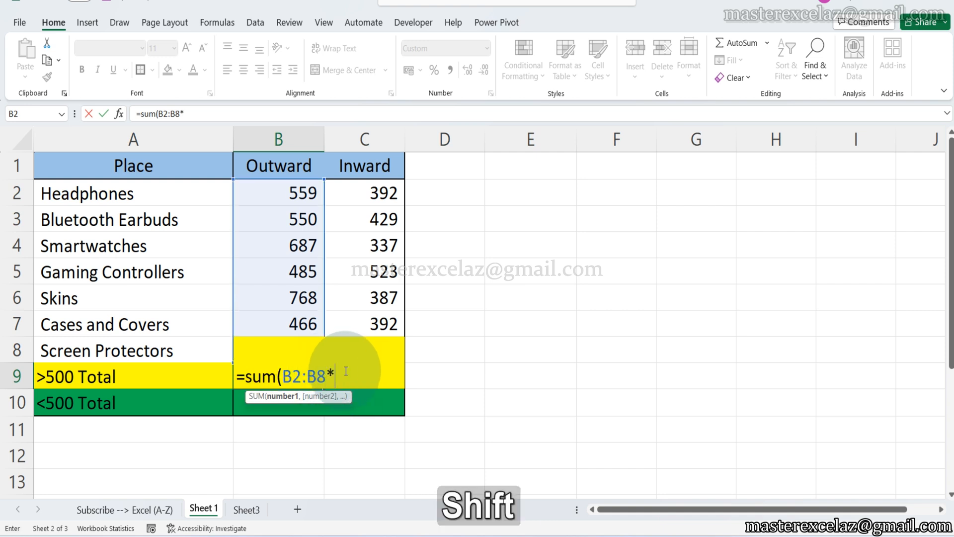
type("(")
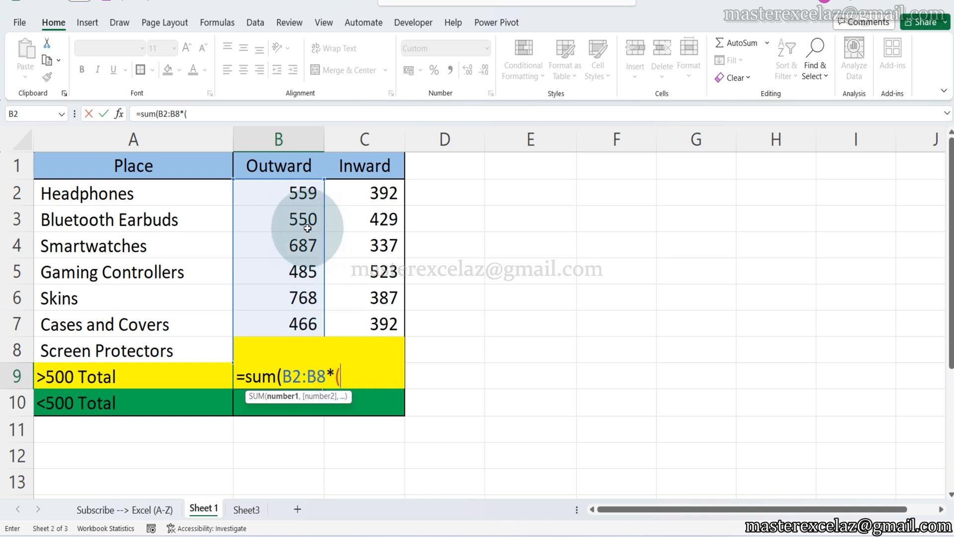
left_click_drag(303, 193, 296, 349)
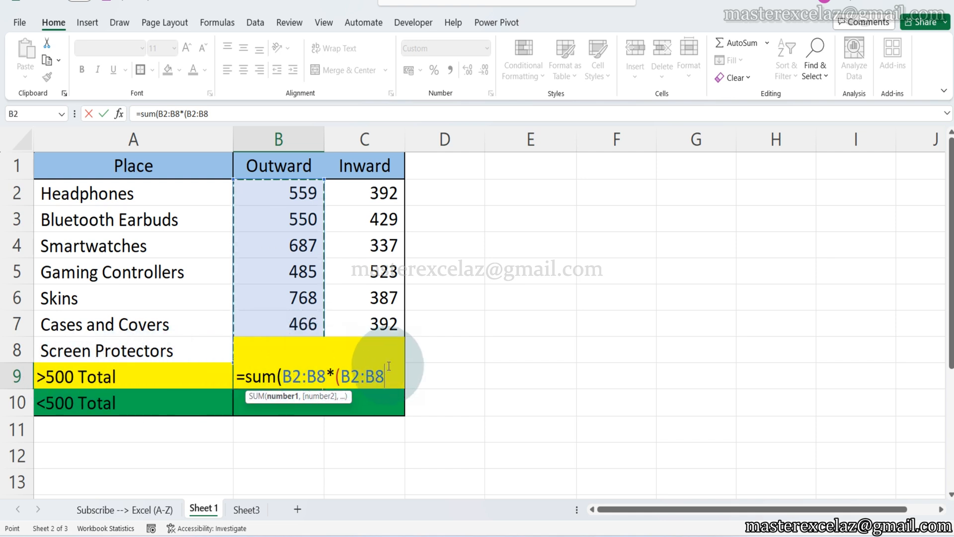
type(">")
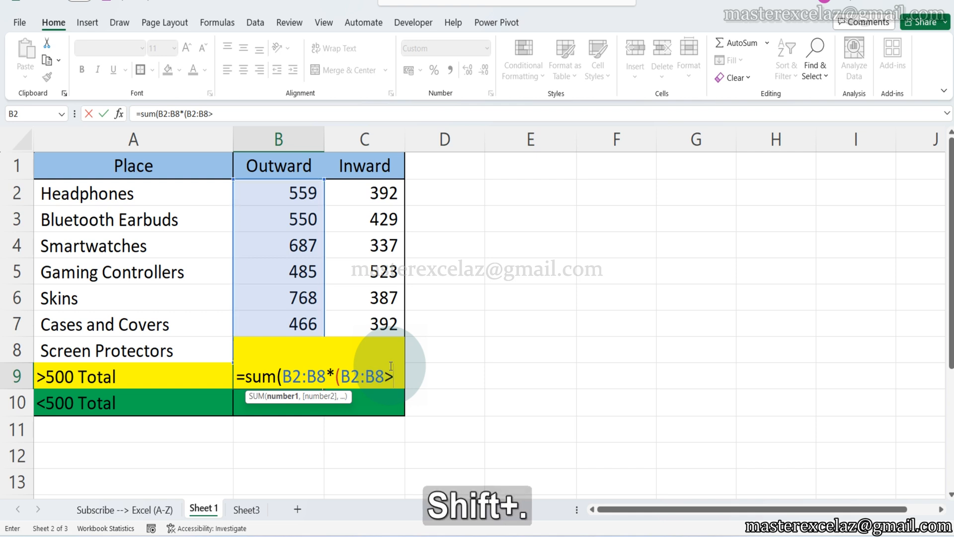
type("50")
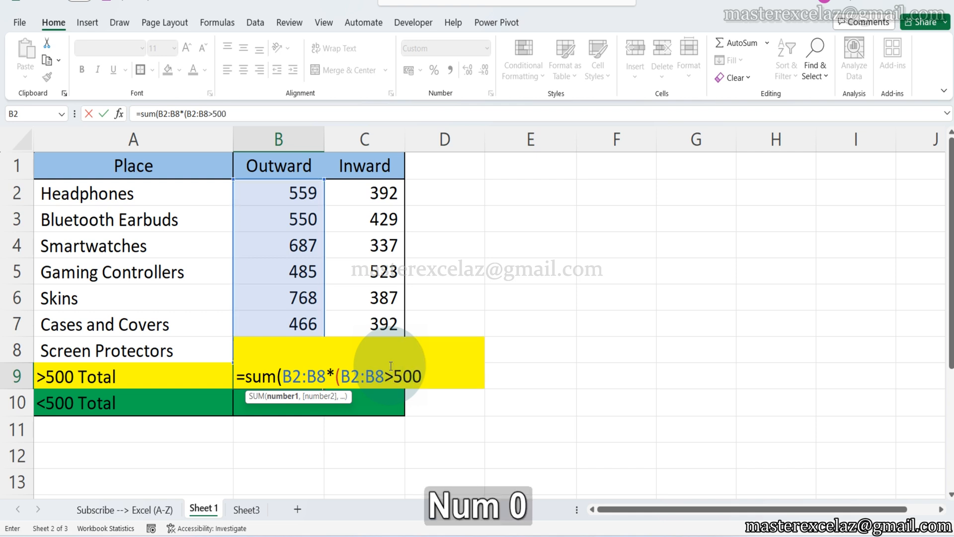
type("0))")
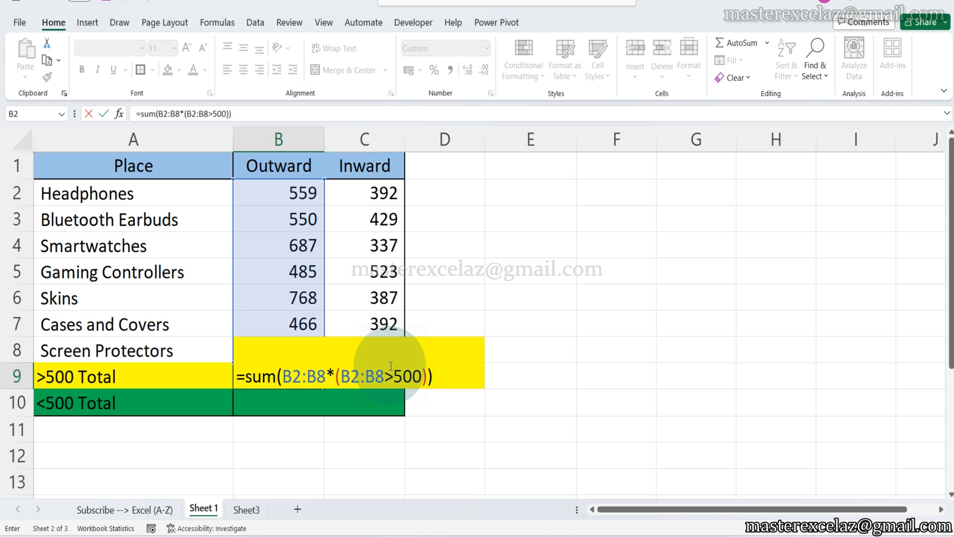
key("Return")
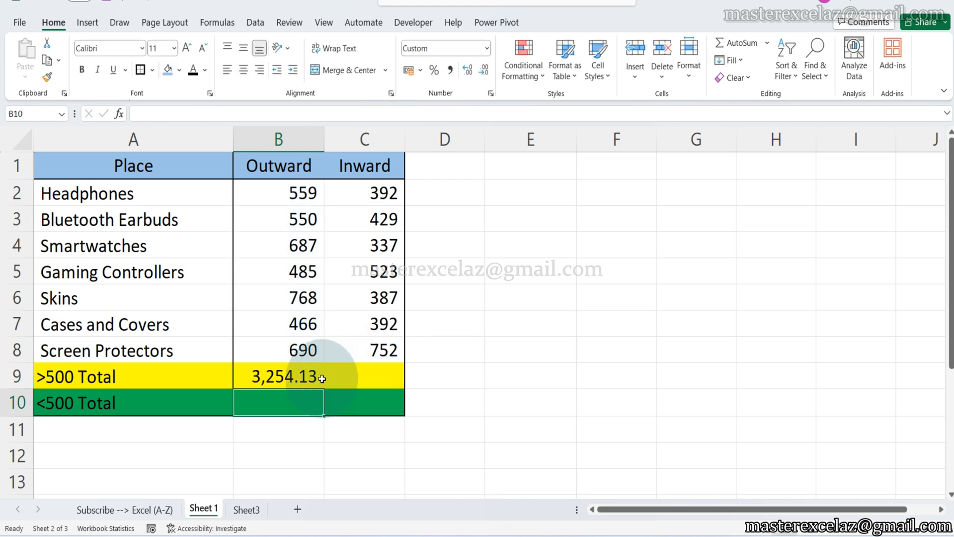
Format the B9 total without decimals and fill its formula across to C9.
left_click(305, 373)
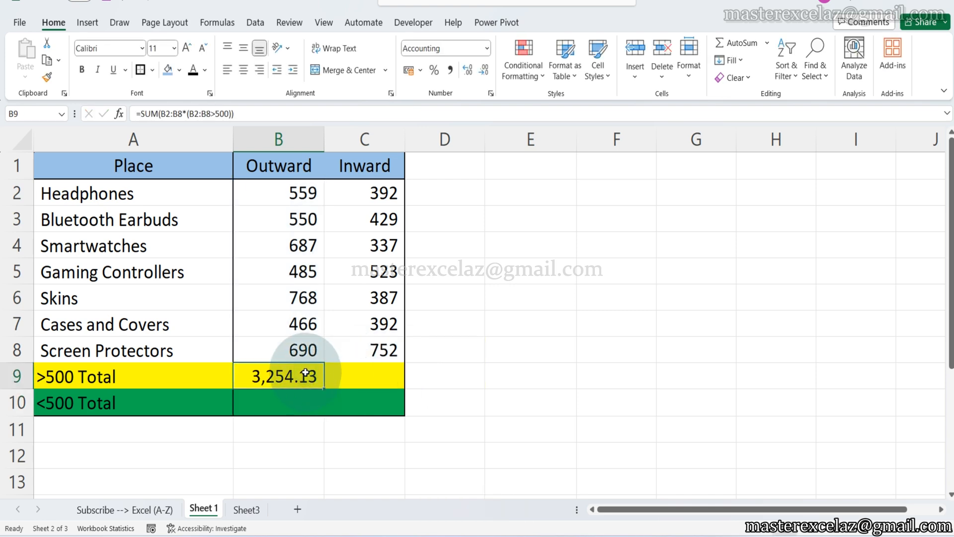
left_click(482, 72)
left_click(482, 72)
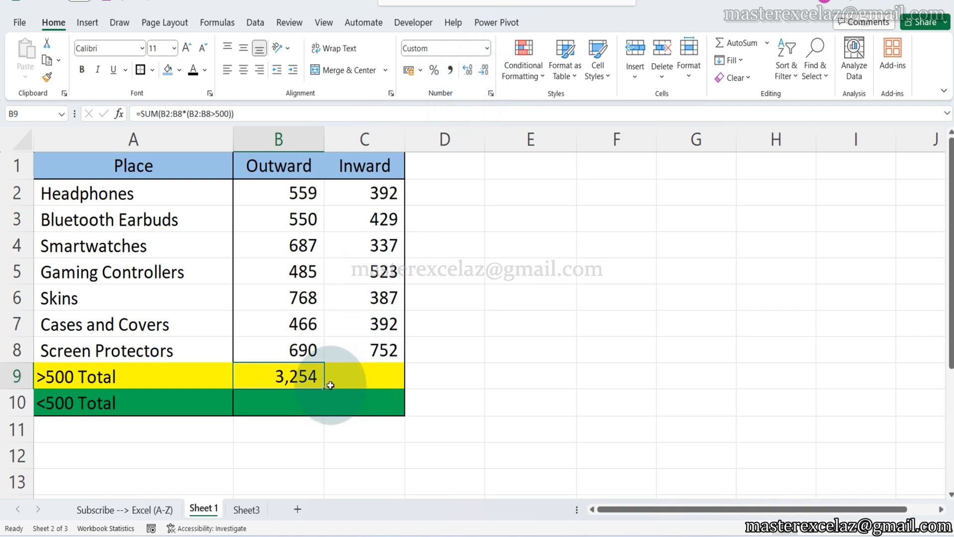
left_click_drag(330, 385, 385, 380)
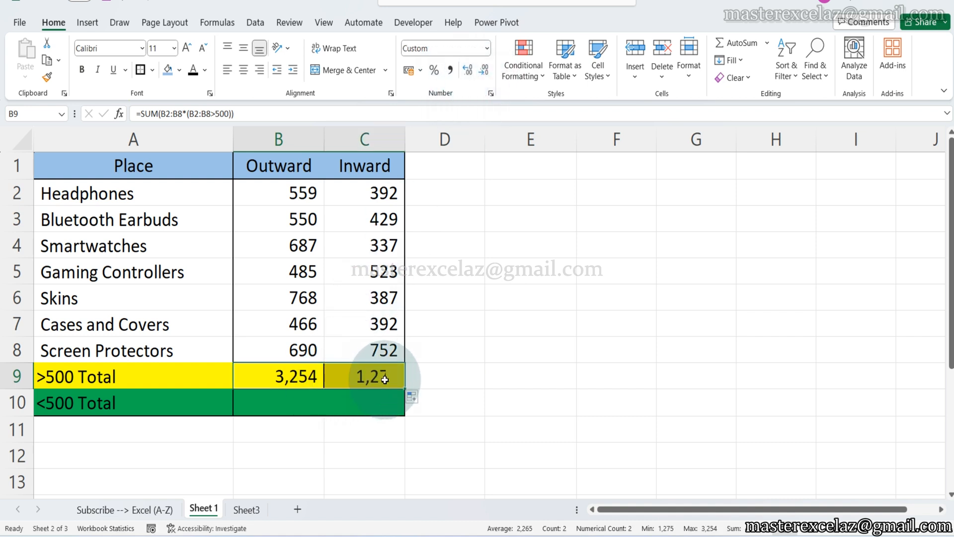
Inspect the range references in the >500 total formulas in C9 and B9, leaving both cells unedited.
left_click(385, 378)
double_click(384, 379)
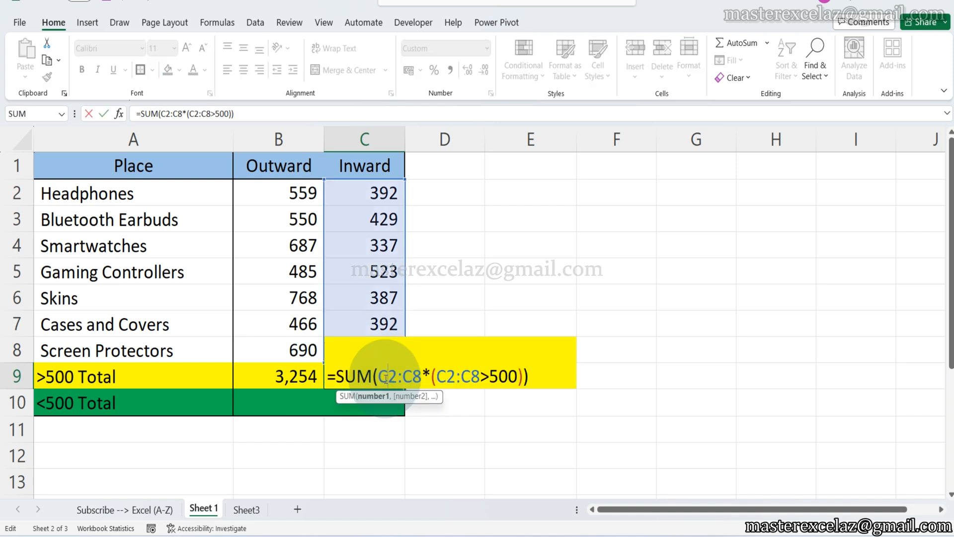
key("Escape")
left_click(300, 380)
double_click(303, 379)
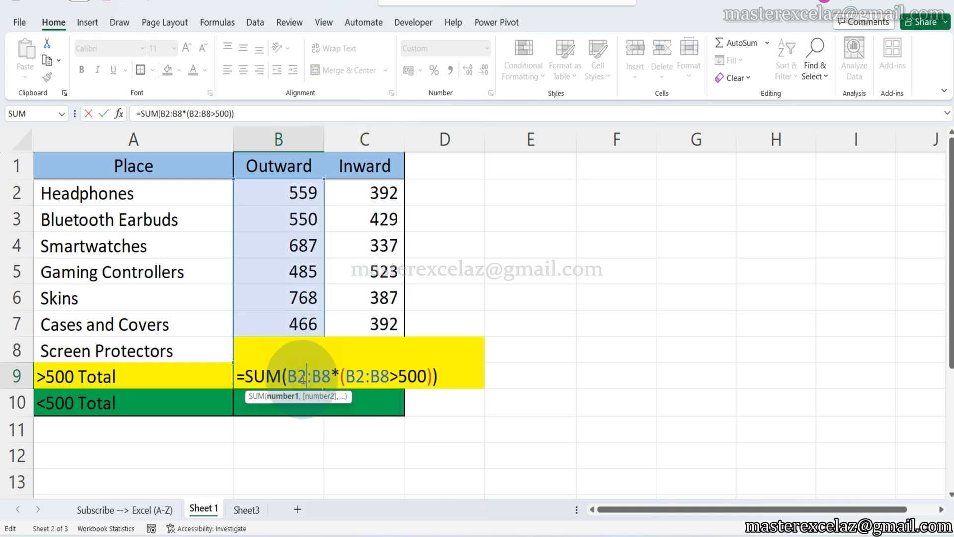
key("Escape")
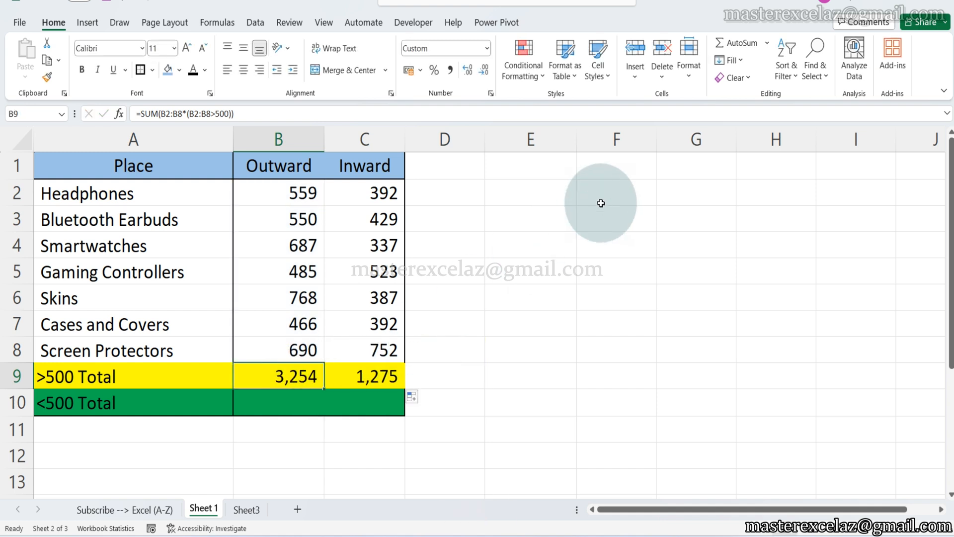
Mark the Inward values in C5 and C8 with the yellow highlighter annotation, and return to the normal pointer.
left_click(924, 1)
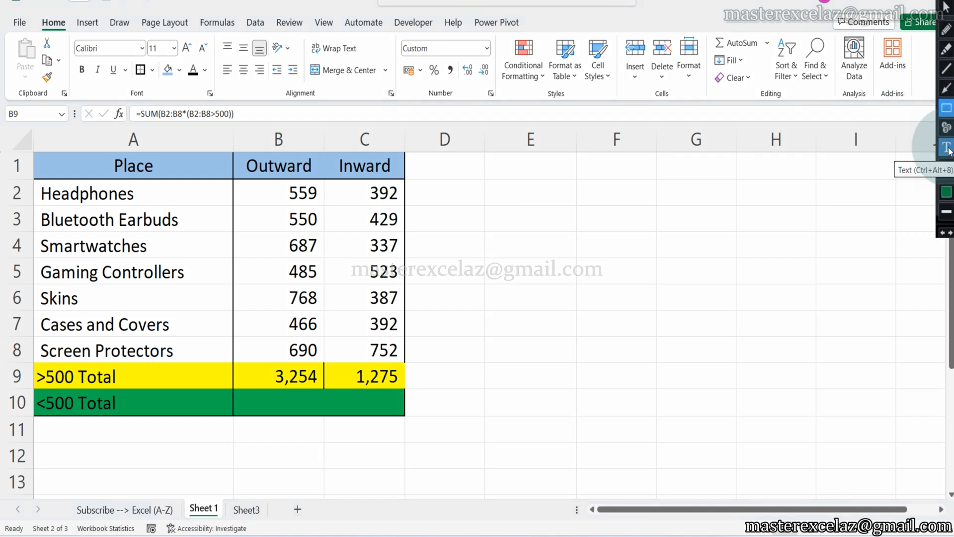
left_click(946, 49)
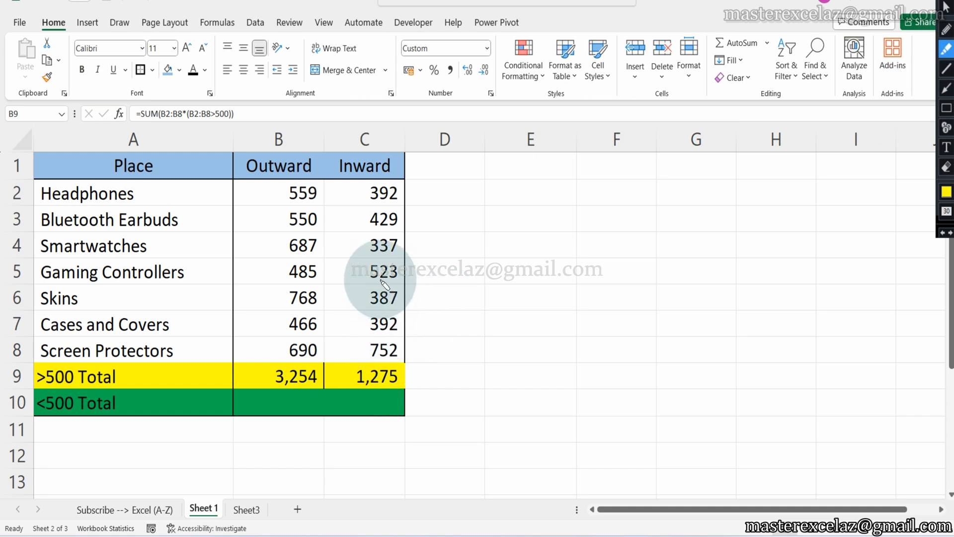
left_click_drag(365, 272, 401, 271)
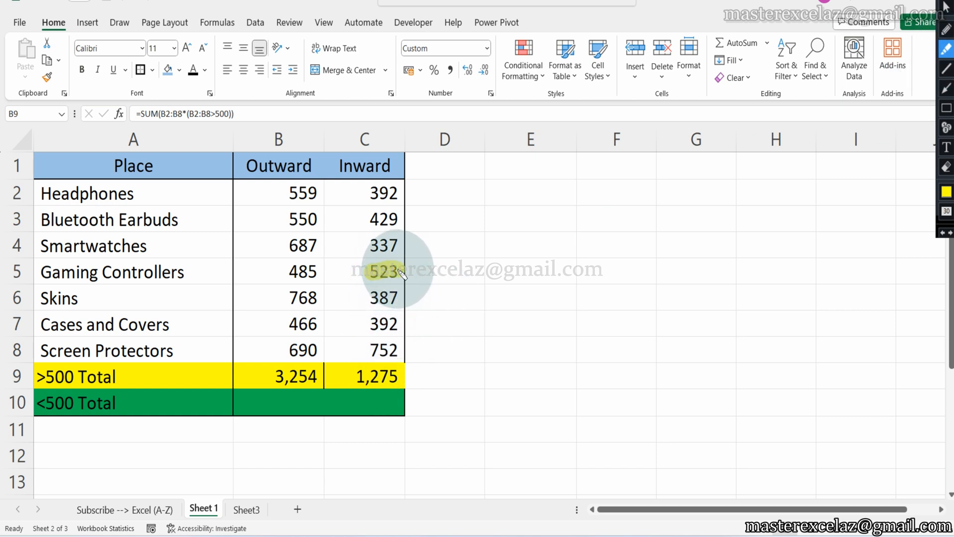
left_click_drag(369, 350, 393, 354)
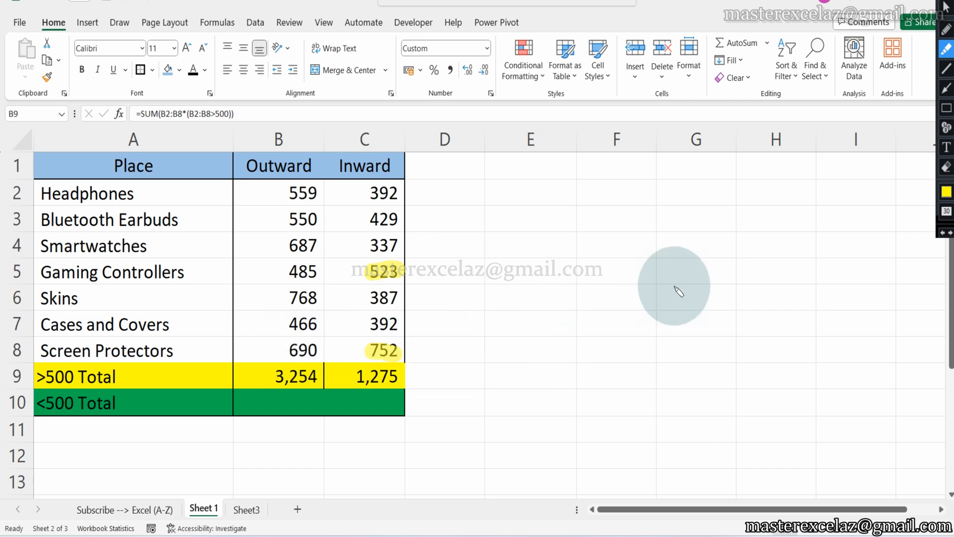
left_click(946, 6)
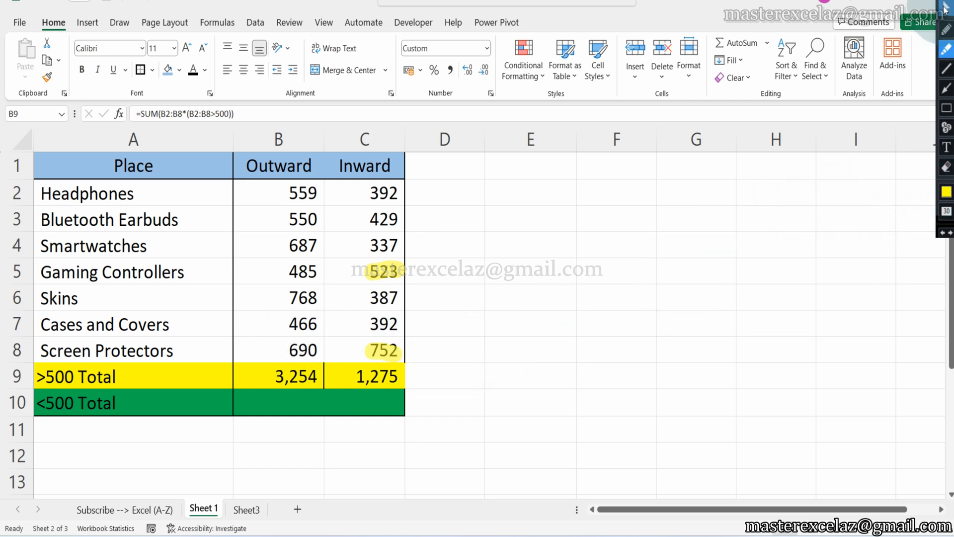
Enter the check formula =C5+C8 in cell D9 beside the >500 totals.
left_click(455, 383)
type("=")
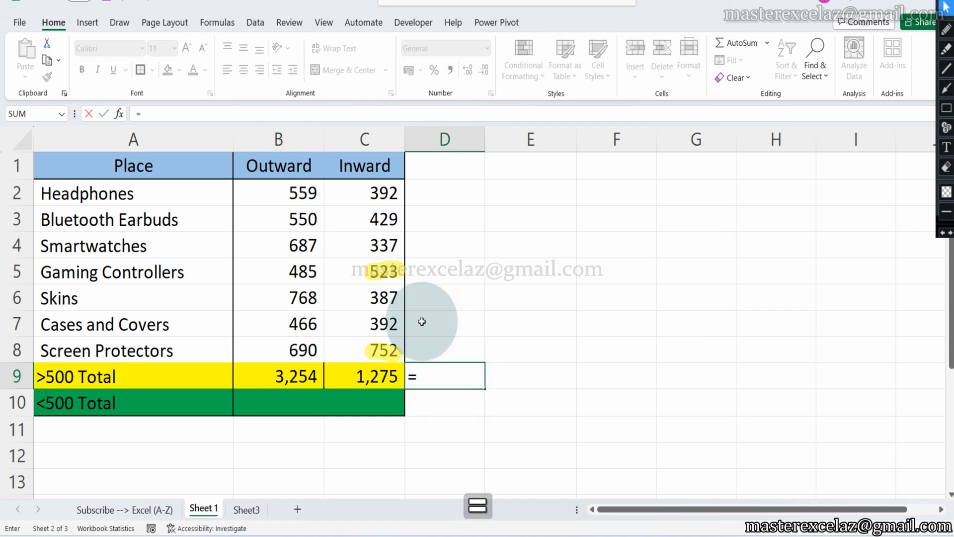
left_click(394, 273)
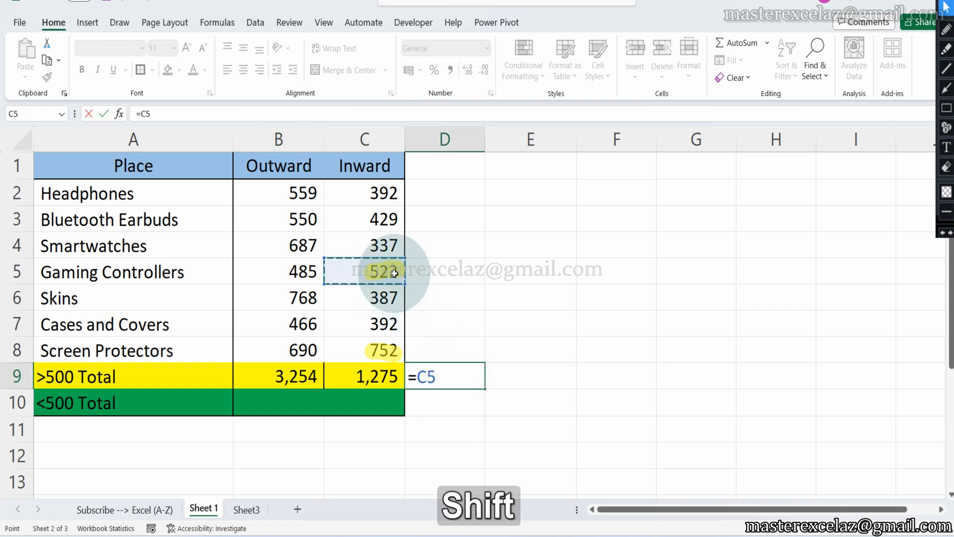
type("+")
left_click(377, 353)
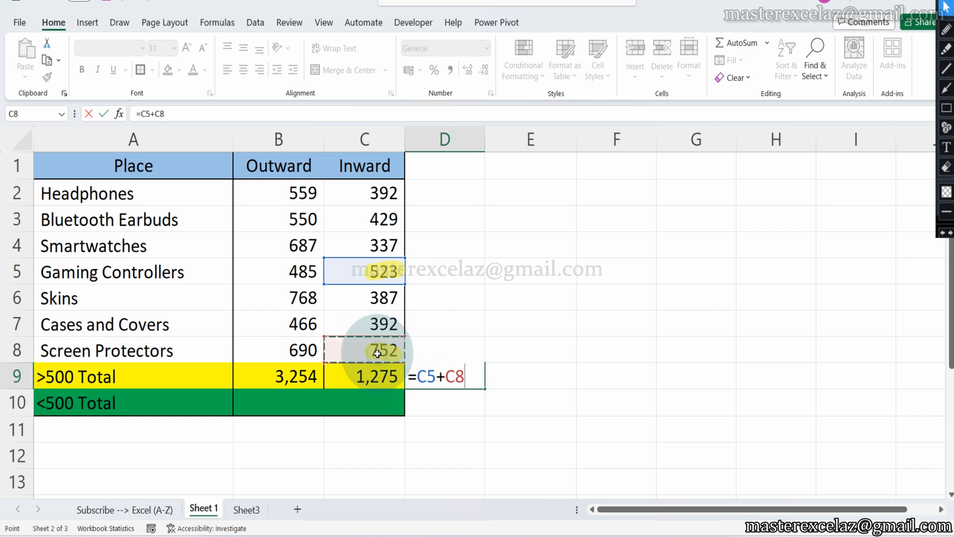
key("Return")
left_click(448, 380)
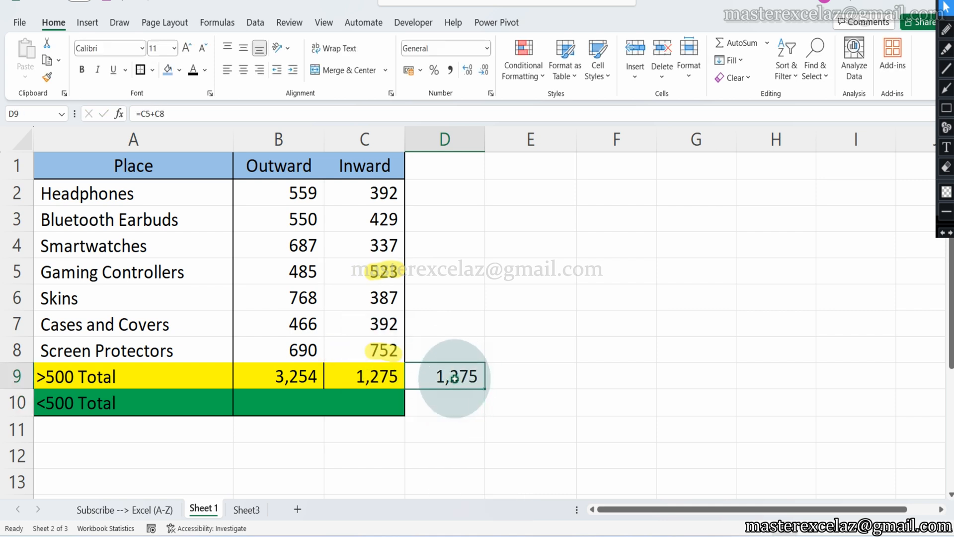
Start a SUM formula in the <500 Total cell B10 over the Outward values B2:B8.
left_click(82, 398)
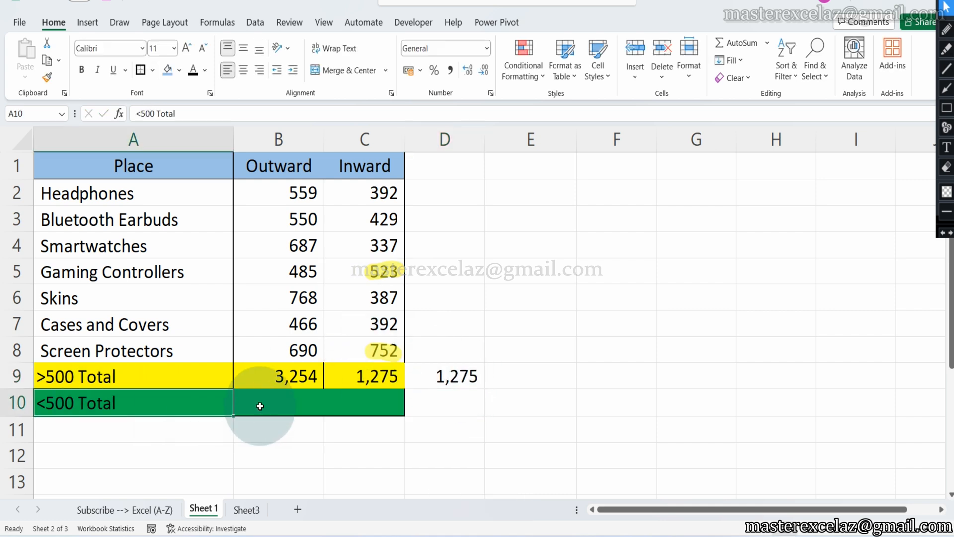
left_click(287, 407)
type("=")
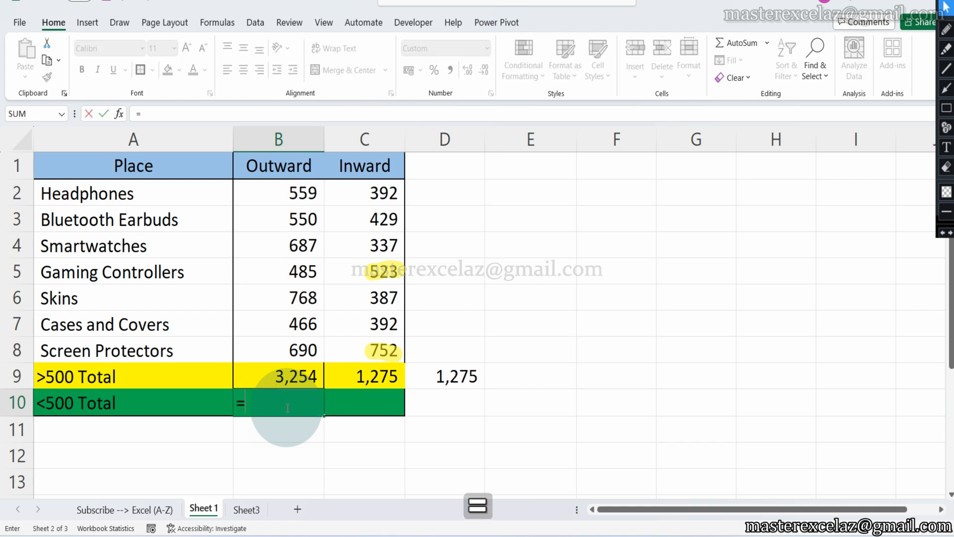
type("sum")
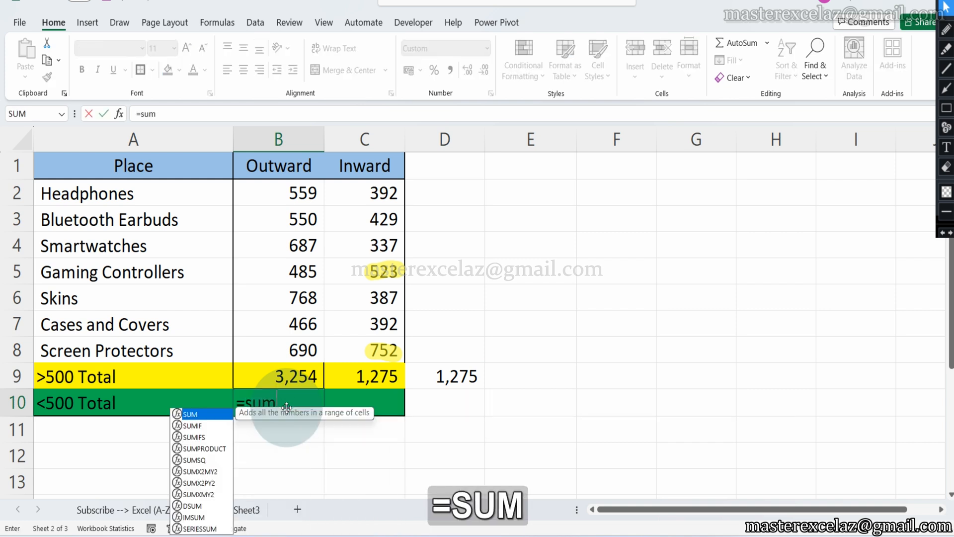
type("(")
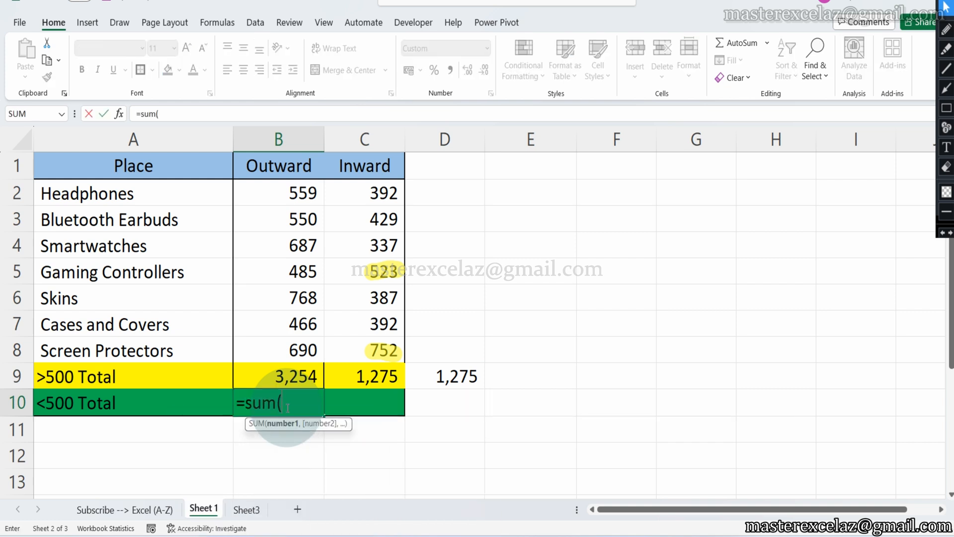
left_click(290, 192)
left_click_drag(289, 192, 305, 348)
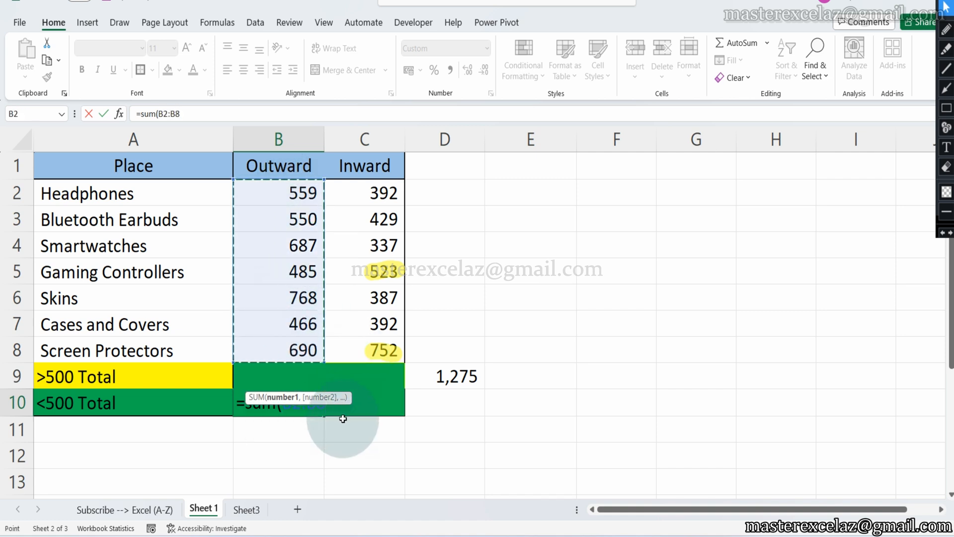
Complete the B10 formula with the condition *(B2:B8<500) and enter it as =SUM(B2:B8*(B2:B8<500)).
type("*")
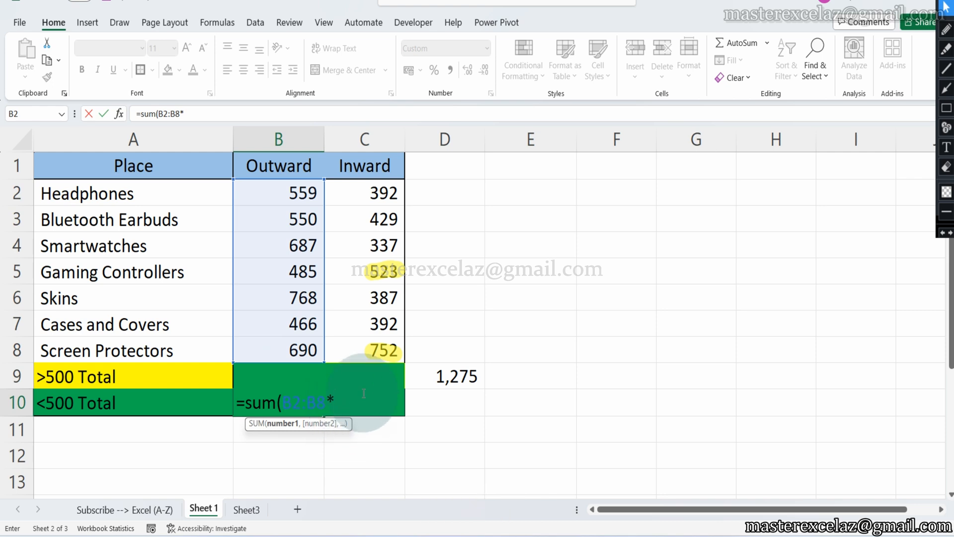
type("(")
type("sum")
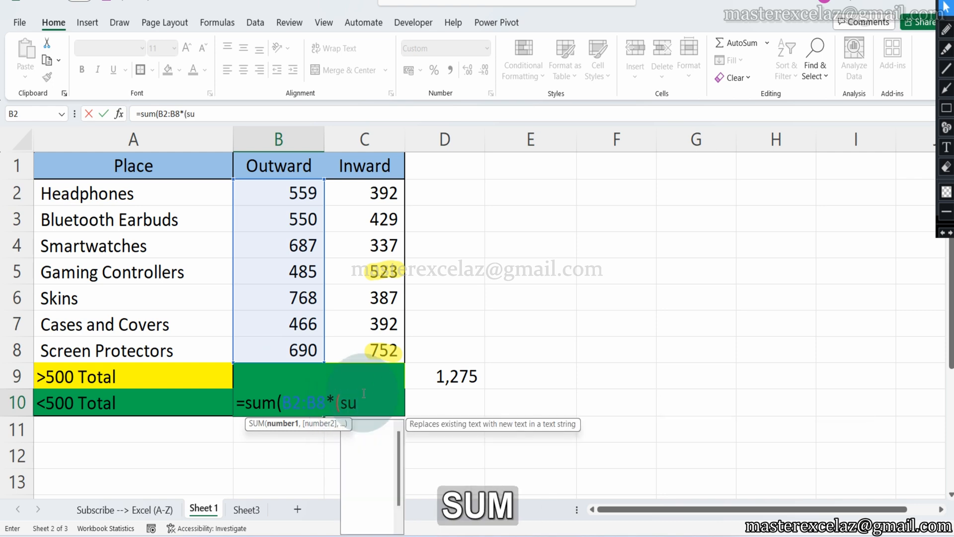
key("BackSpace")
key("BackSpace")
key("BackSpace")
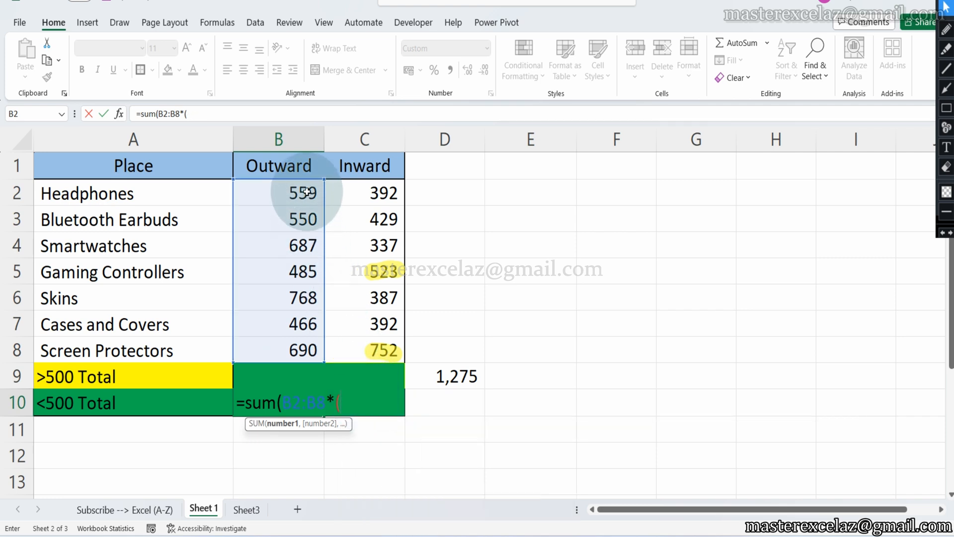
left_click_drag(306, 193, 304, 353)
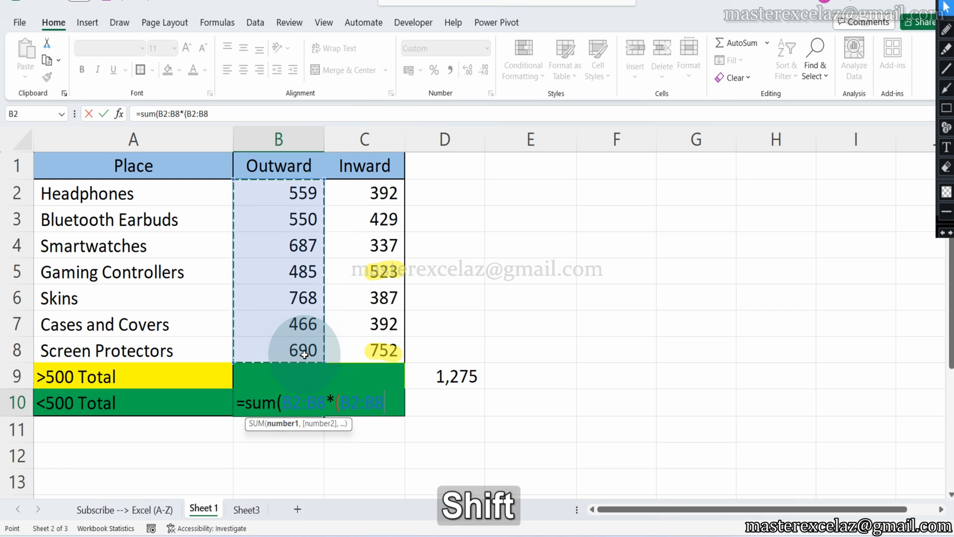
type("<50")
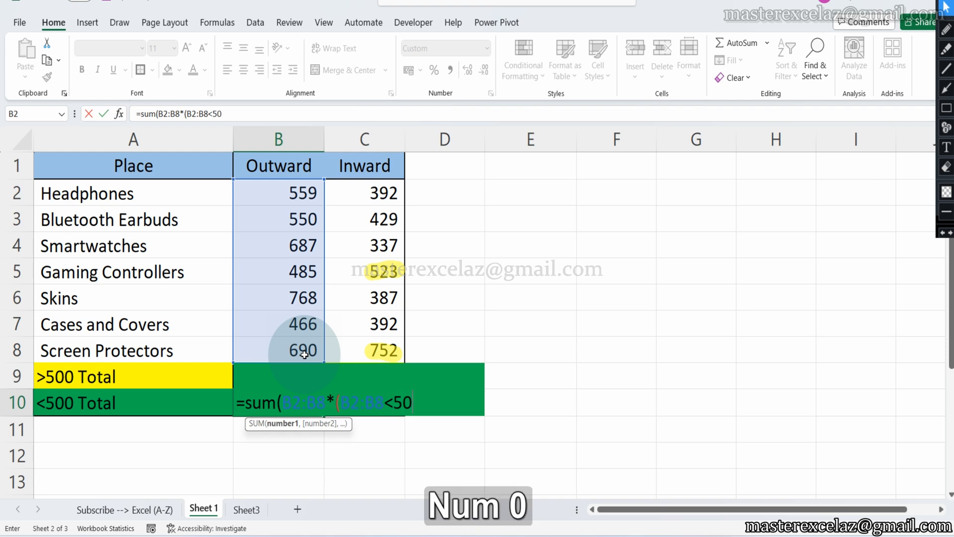
type("0)")
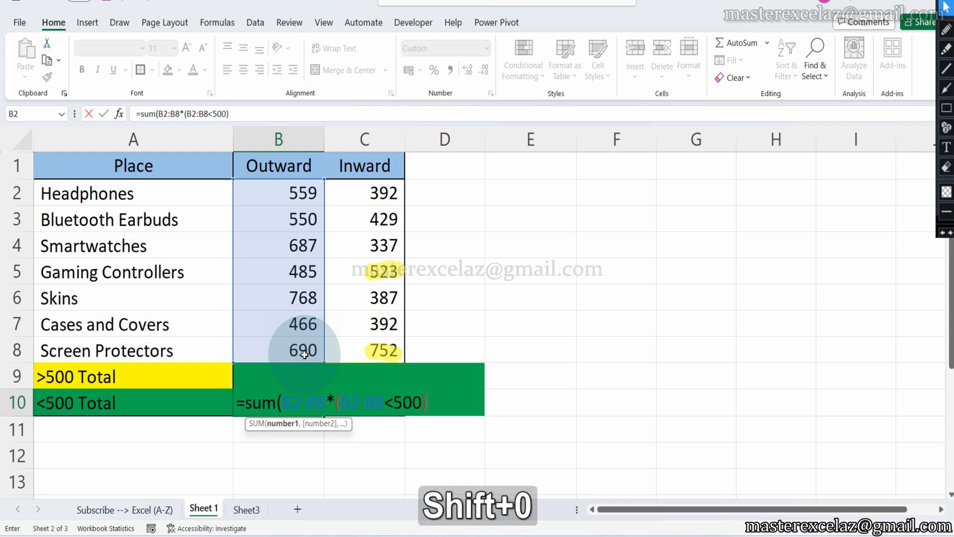
type(")")
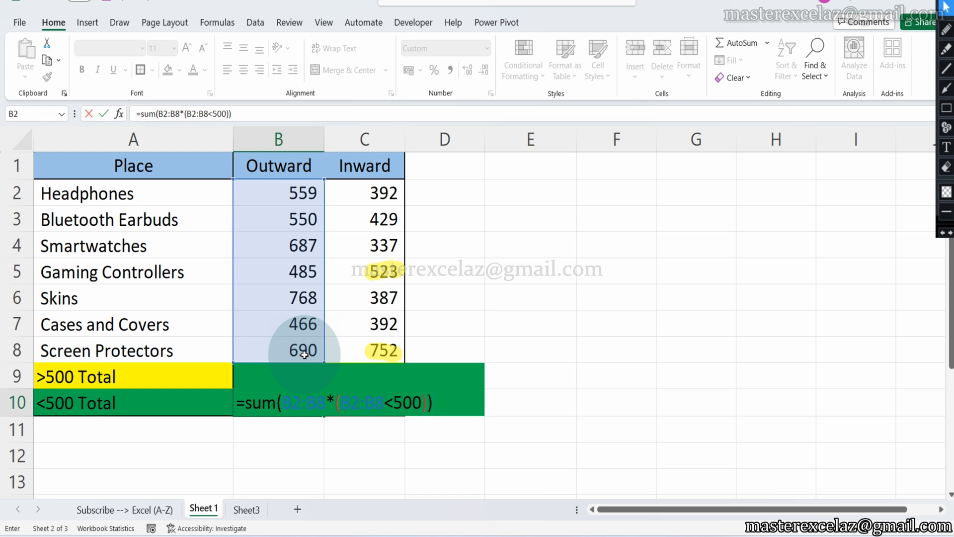
key("Tab")
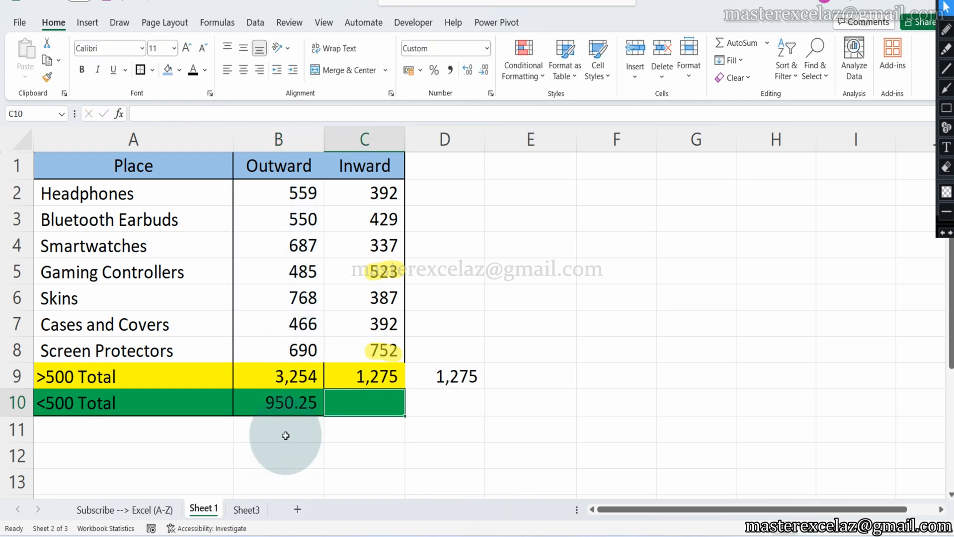
Fill the B10 formula across to C10 and format both <500 totals without decimals.
left_click(301, 408)
left_click_drag(324, 415, 385, 413)
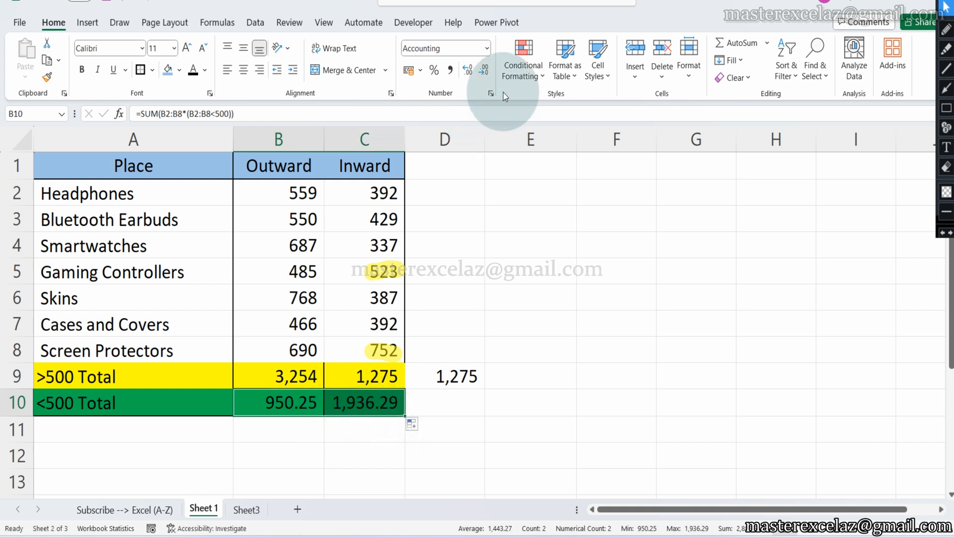
left_click(489, 70)
left_click(485, 70)
left_click(298, 407)
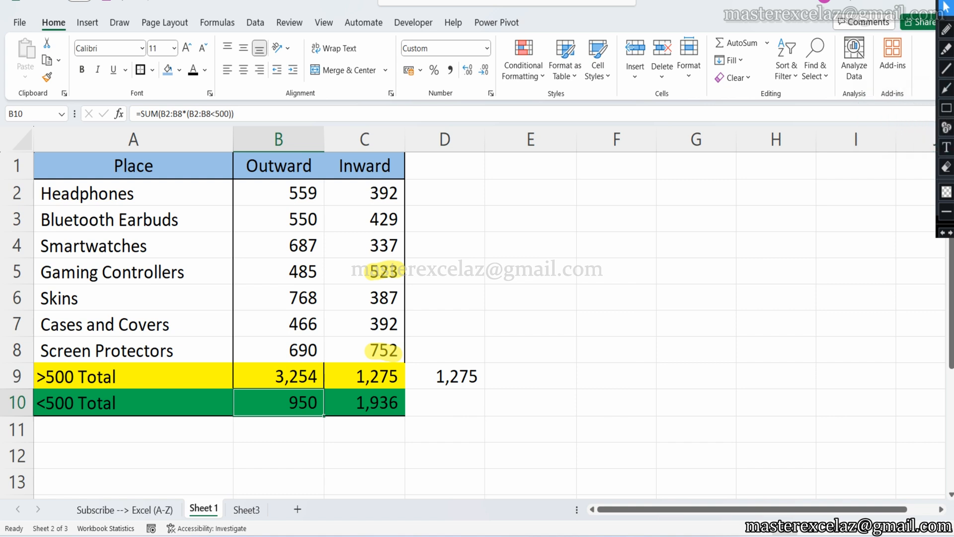
Mark the Outward values in B7 and B5 with the yellow highlighter annotation, and return to the normal pointer.
left_click(946, 48)
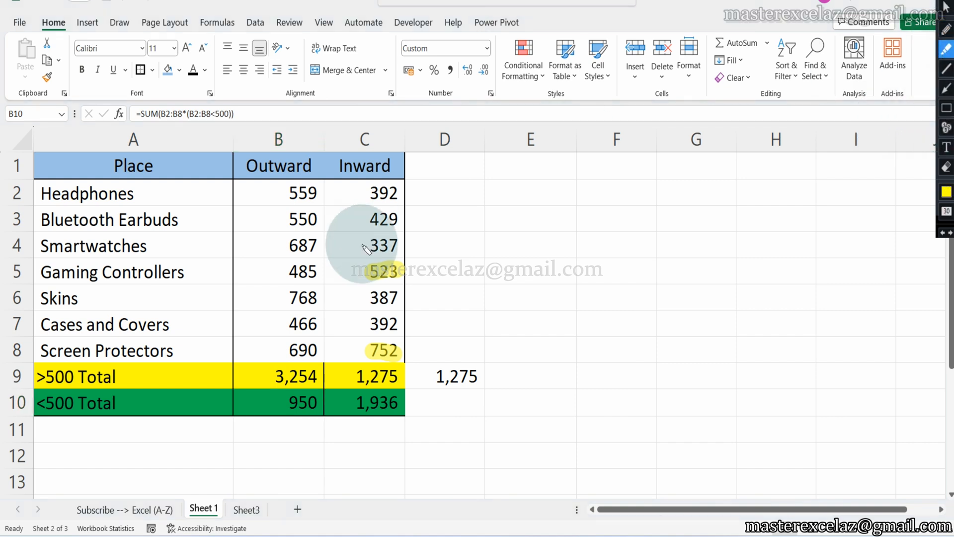
left_click_drag(289, 324, 322, 324)
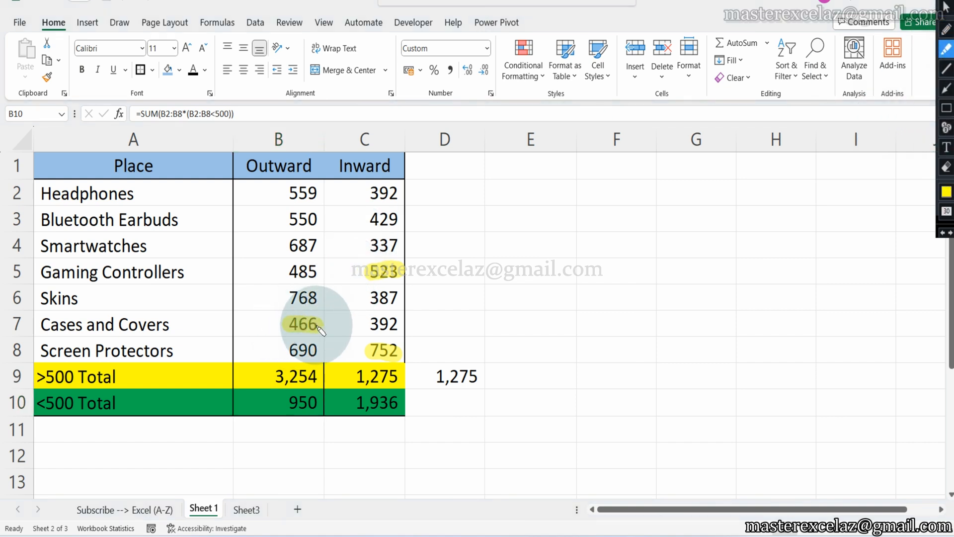
left_click_drag(296, 275, 313, 276)
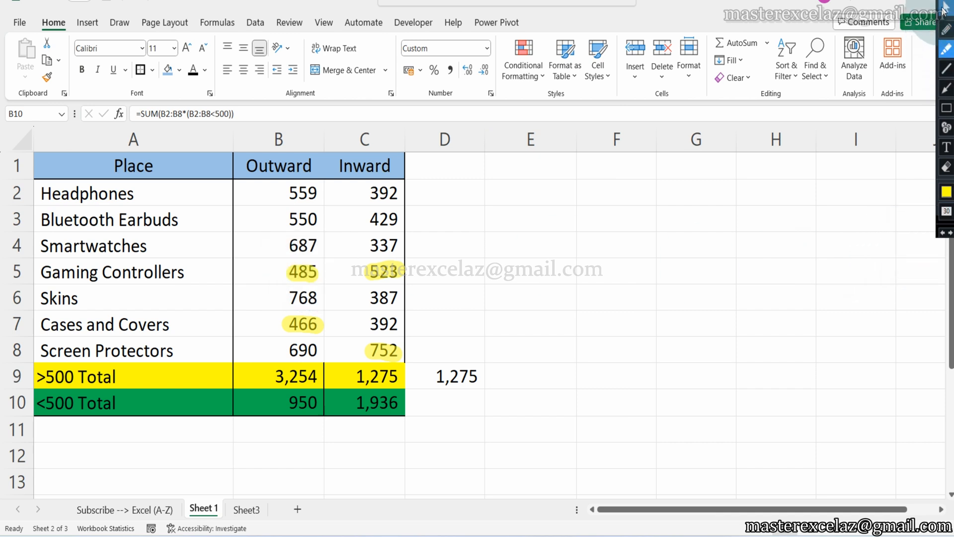
left_click(944, 7)
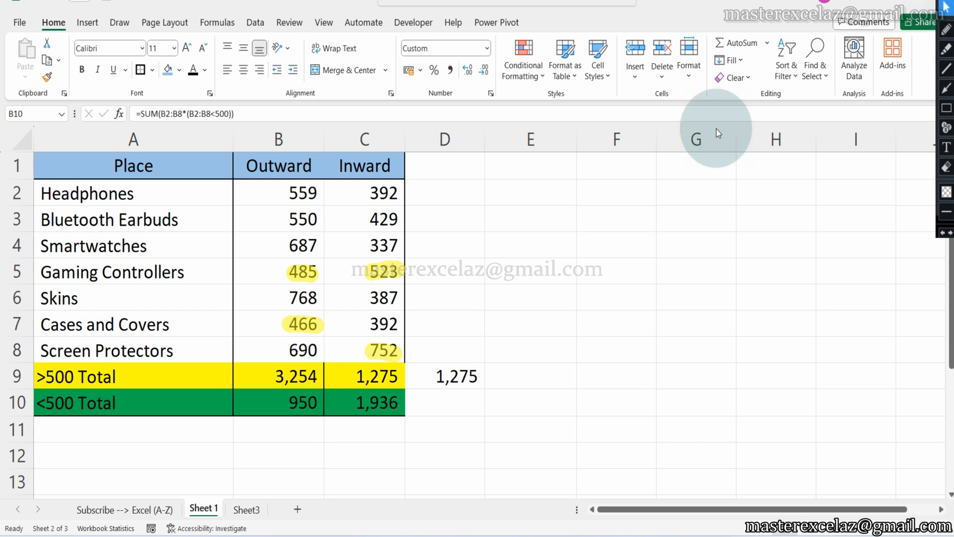
Enter the check formula =B5+B7 in cell B11 below the <500 totals.
left_click(298, 429)
type("=")
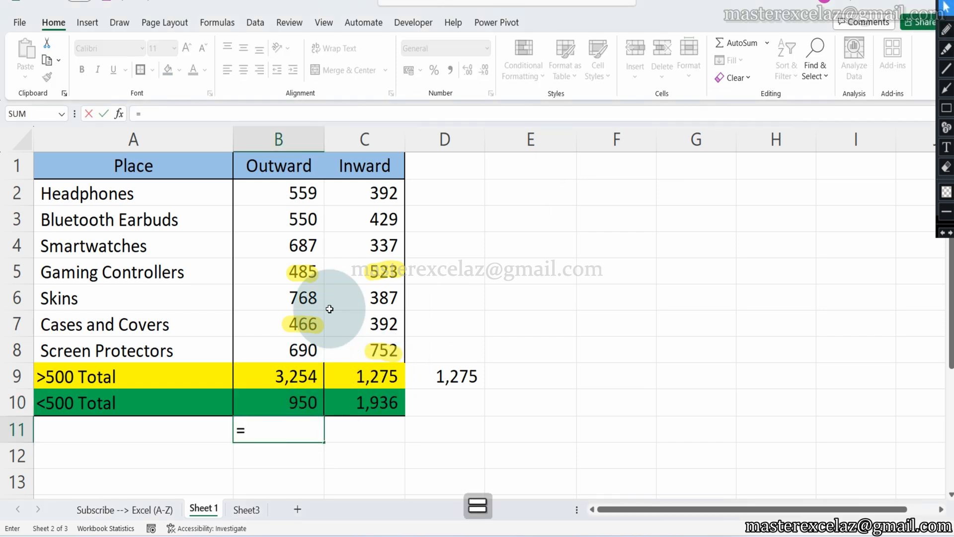
left_click(311, 272)
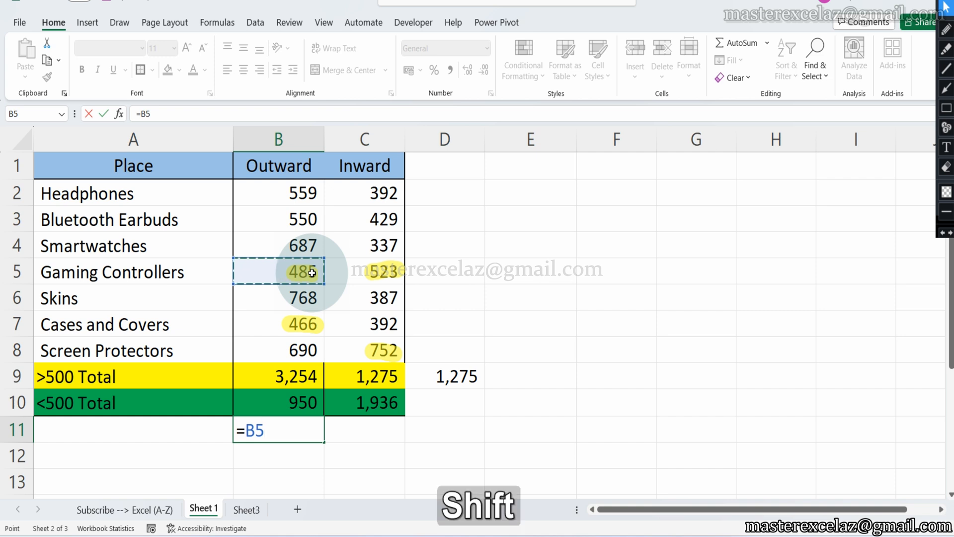
type("+")
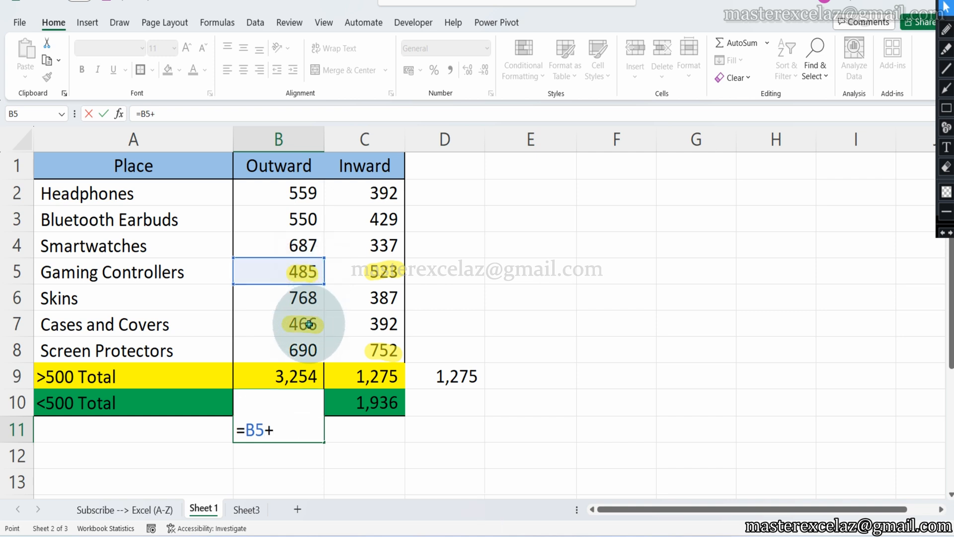
left_click(309, 324)
key("Return")
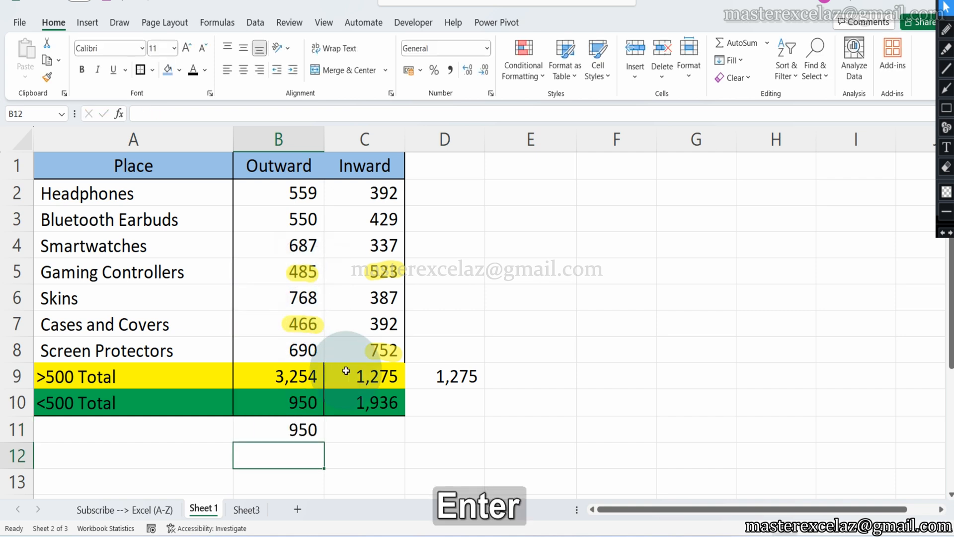
Inspect the check formulas in B11 and D9, leaving both cells unedited.
double_click(299, 425)
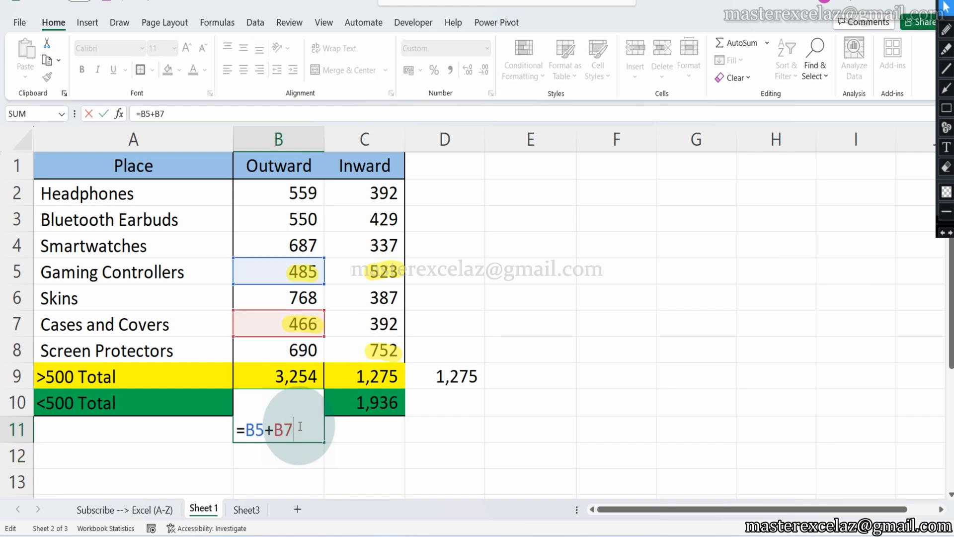
key("Escape")
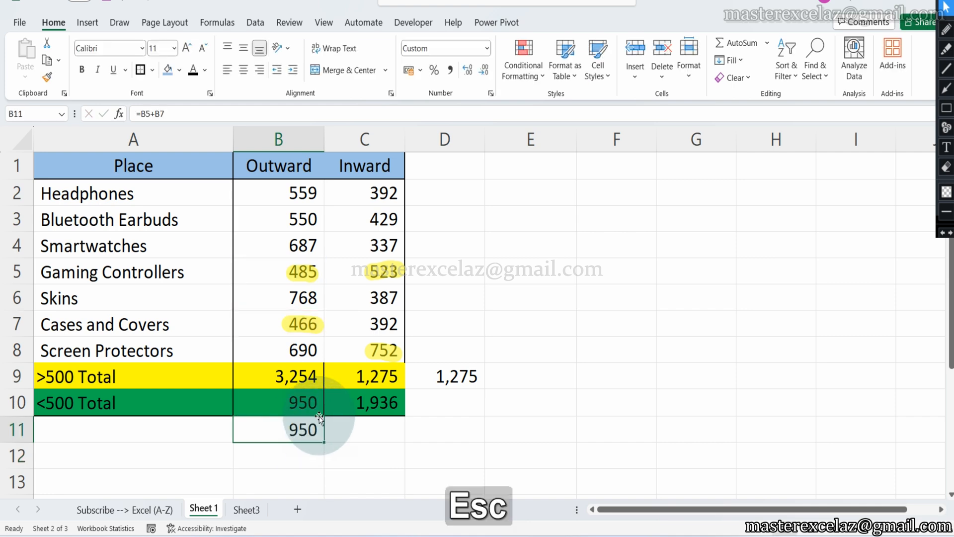
left_click(457, 379)
key("F2")
key("Escape")
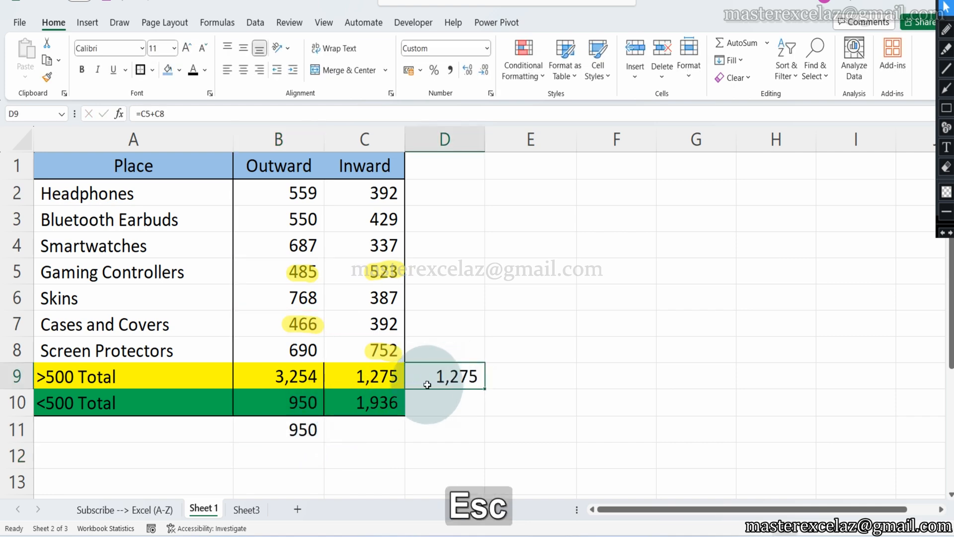
Copy the formula from C10 and enter it as visible text in E4, reading =SUM(C2:C8*(C2:C8<500)).
left_click(375, 402)
key("F2")
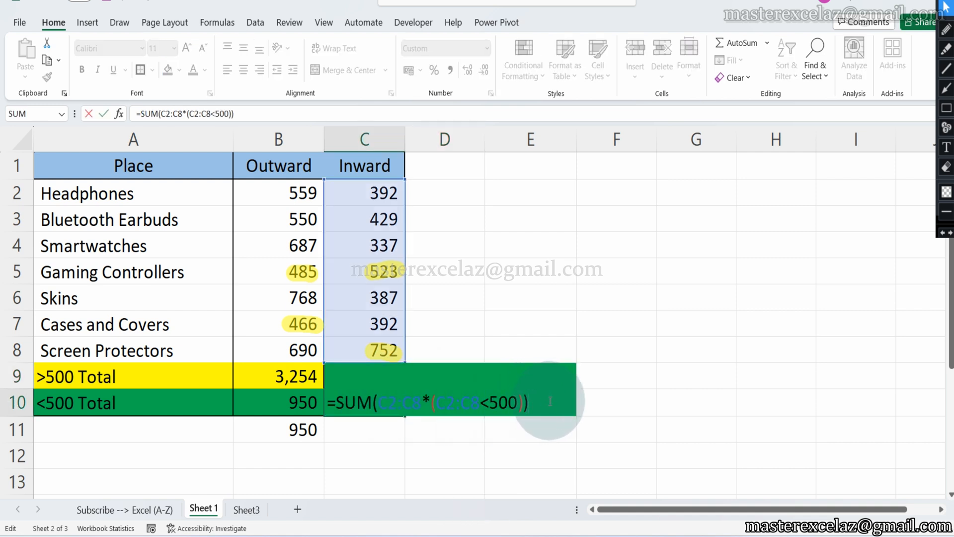
left_click_drag(550, 401, 329, 379)
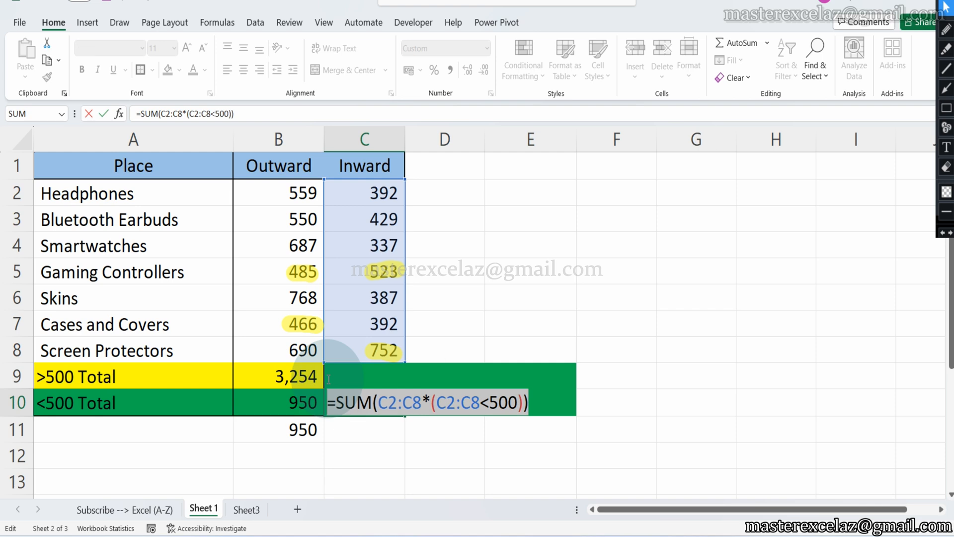
key("shift+Right")
key("ctrl+c")
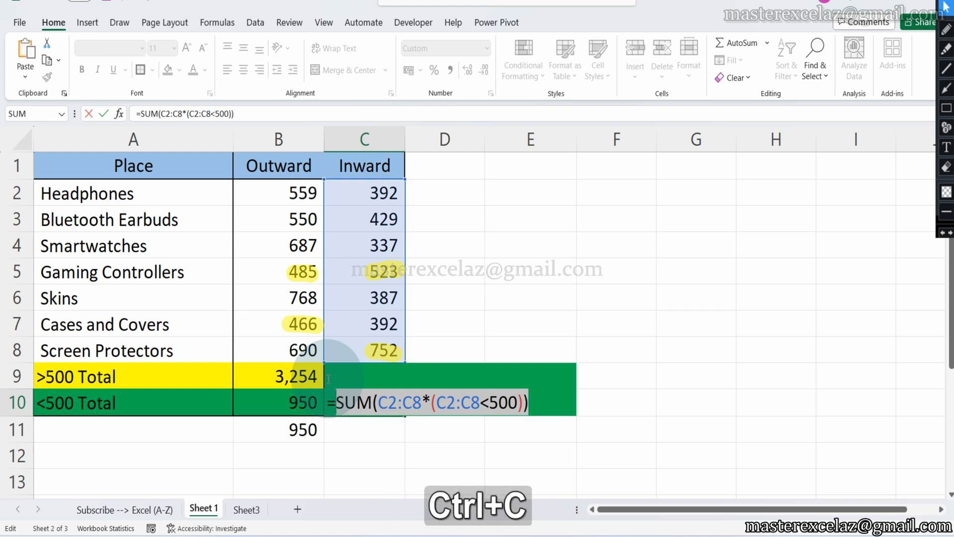
key("Escape")
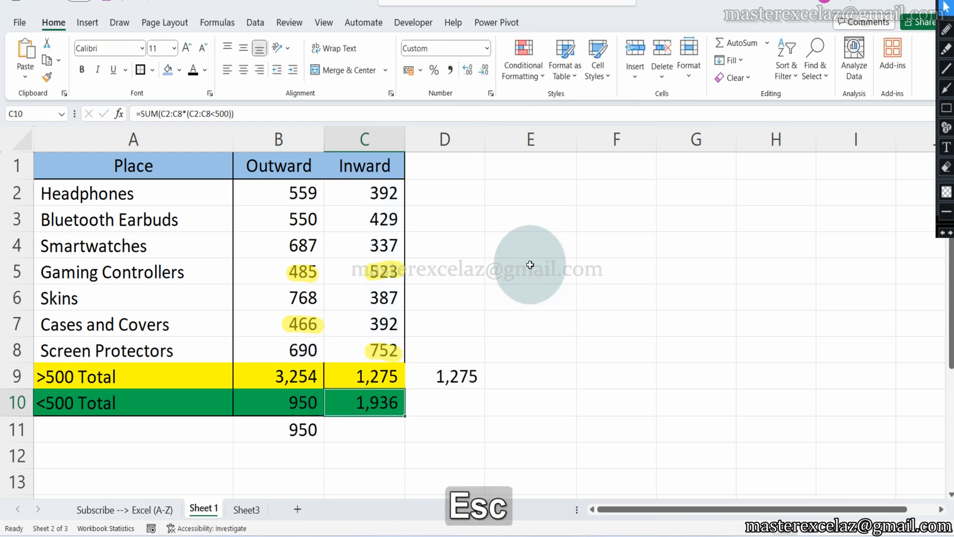
left_click(520, 246)
type("'")
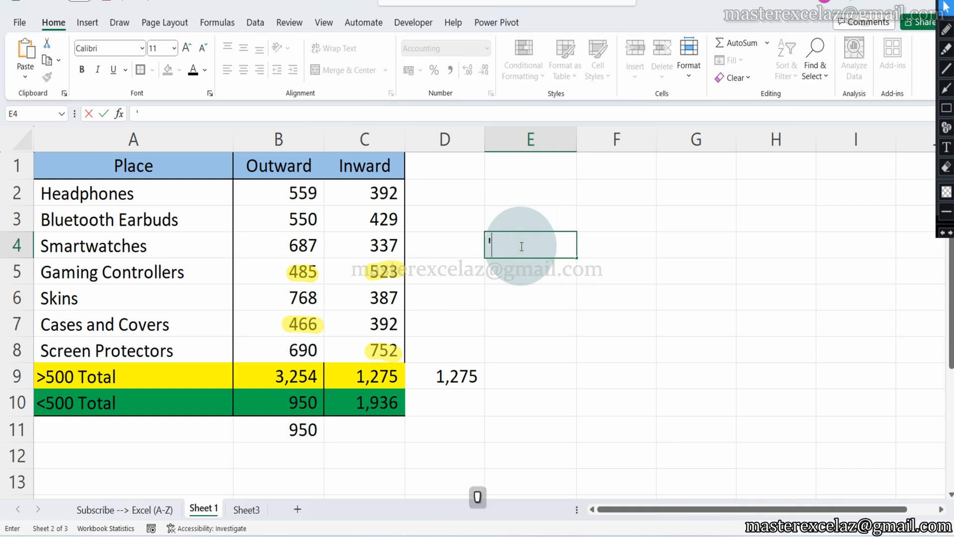
type("=")
key("ctrl+v")
key("Return")
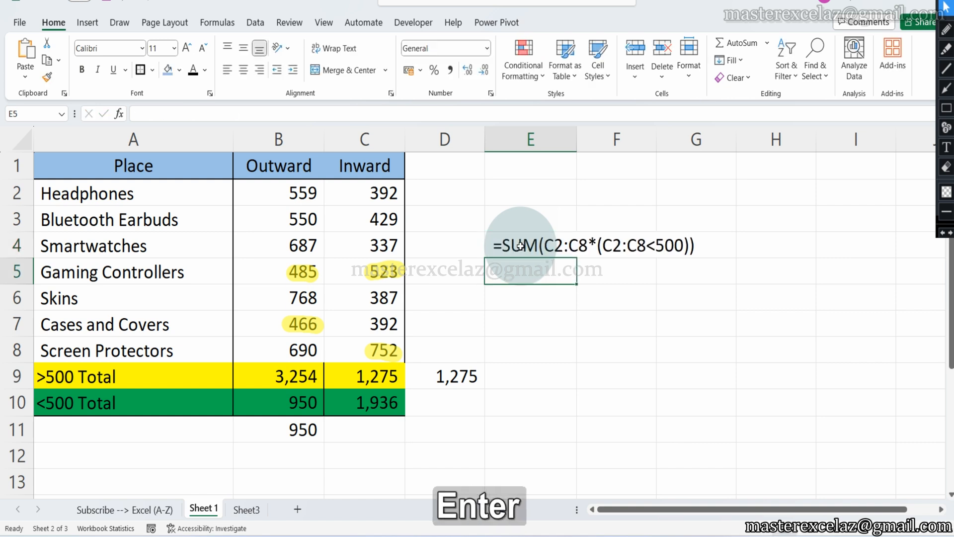
Draw a green rectangle annotation around the formula text in E4 and highlight its asterisk and SUM in yellow.
left_click(947, 108)
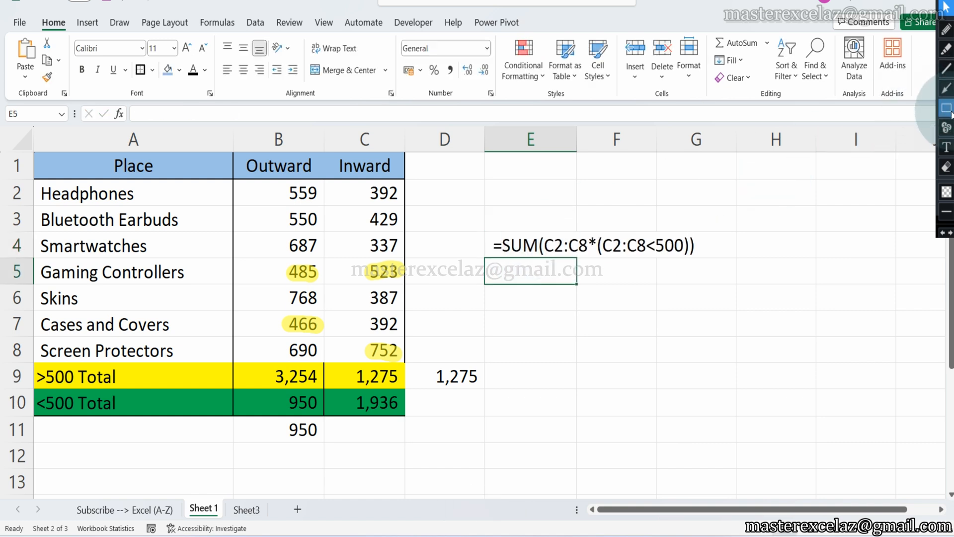
left_click_drag(475, 219, 706, 271)
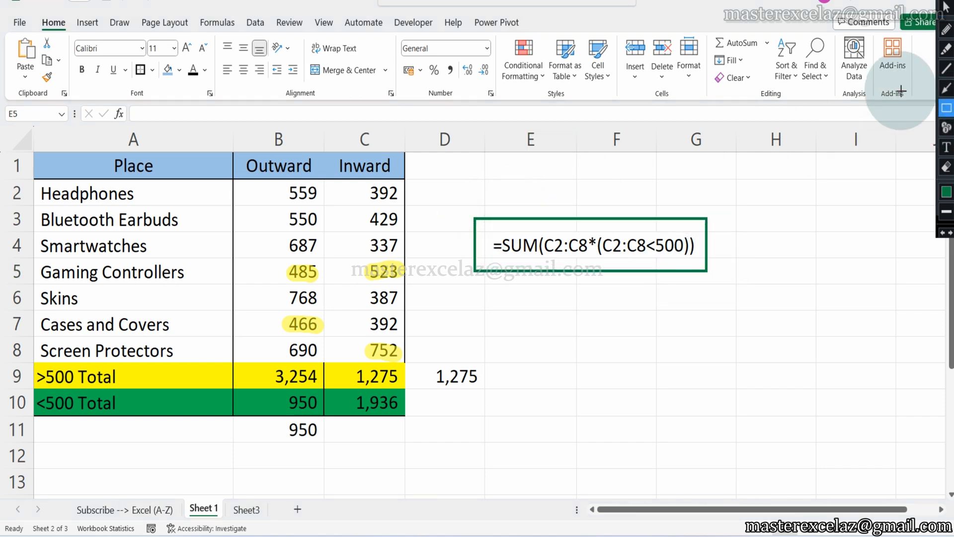
left_click(946, 49)
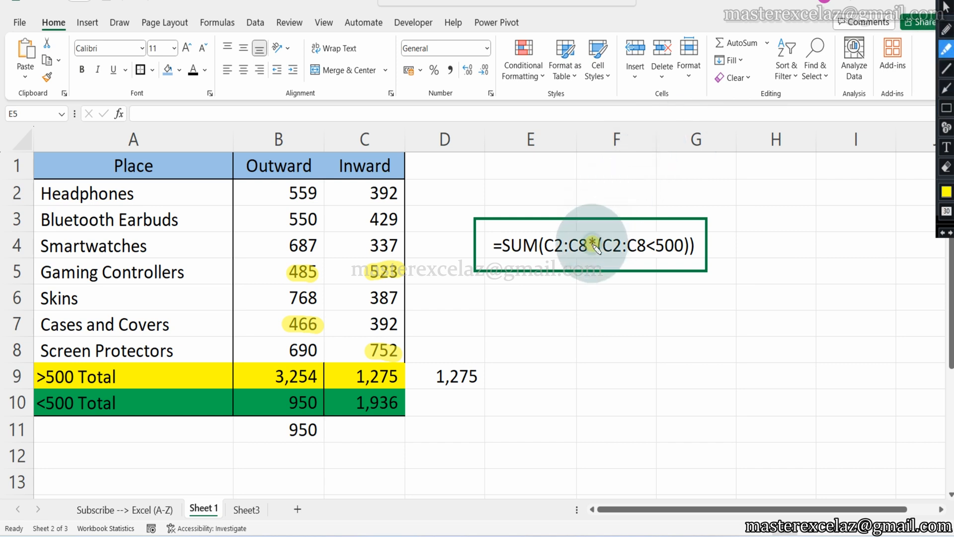
left_click_drag(502, 246, 537, 247)
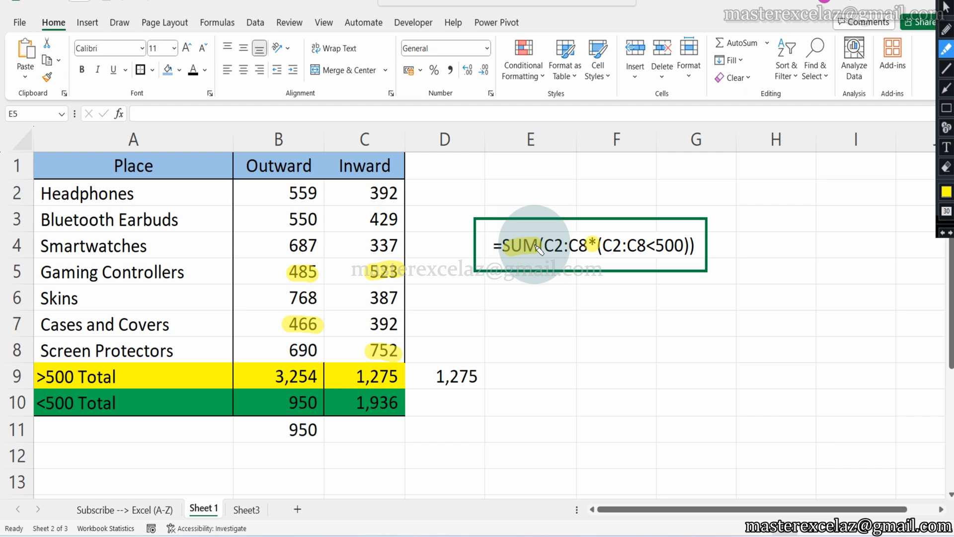
Frame the Subscribe --> Excel (A-Z) sheet name with a green rectangle annotation and highlight its text in yellow.
left_click(947, 109)
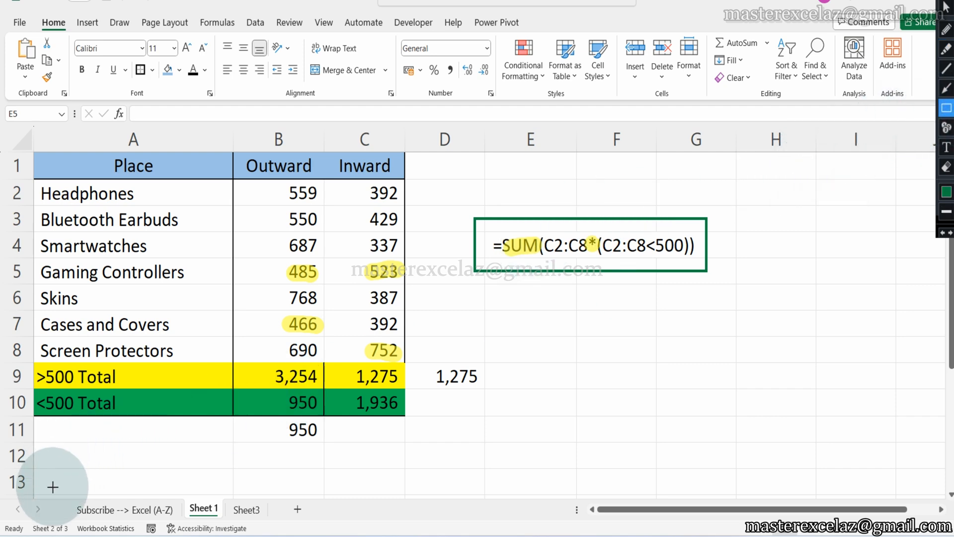
left_click_drag(64, 492, 181, 525)
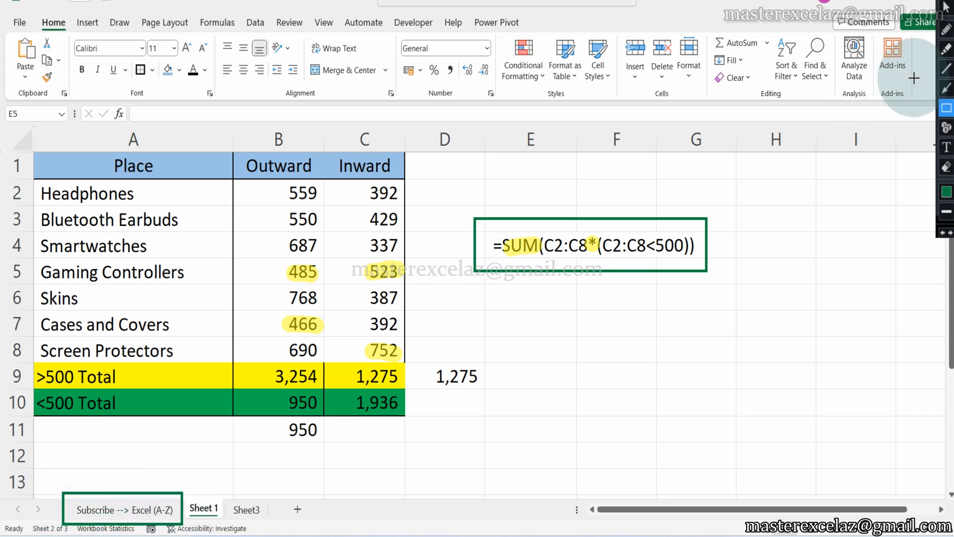
left_click(947, 49)
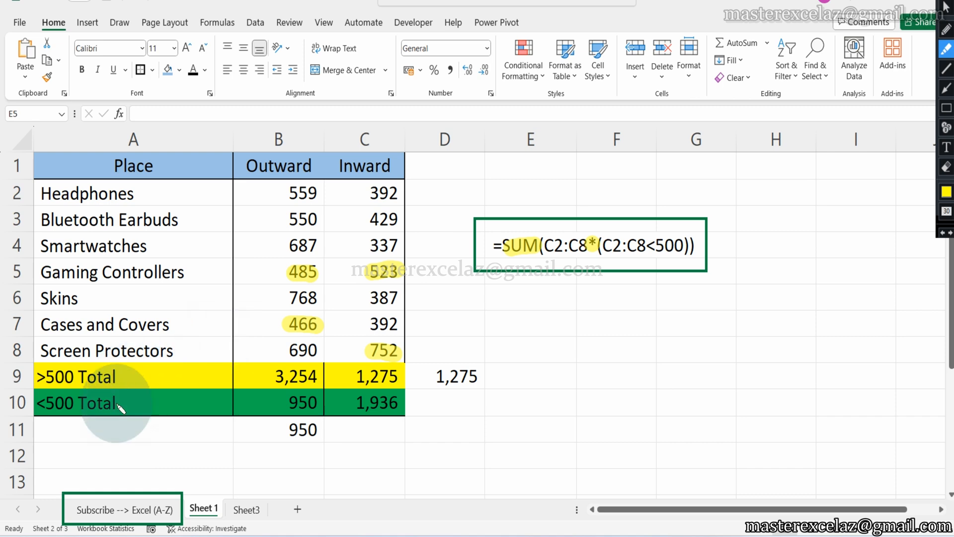
left_click_drag(78, 512, 174, 520)
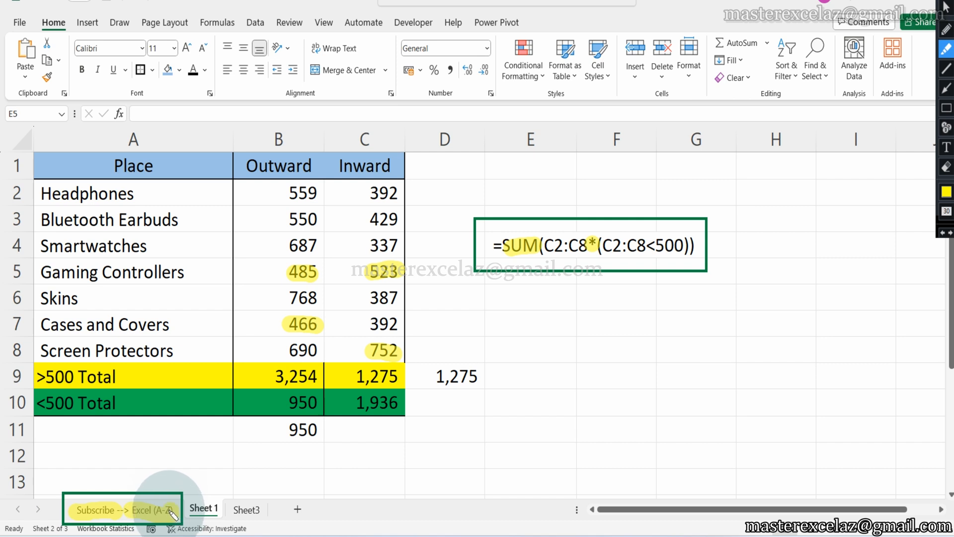